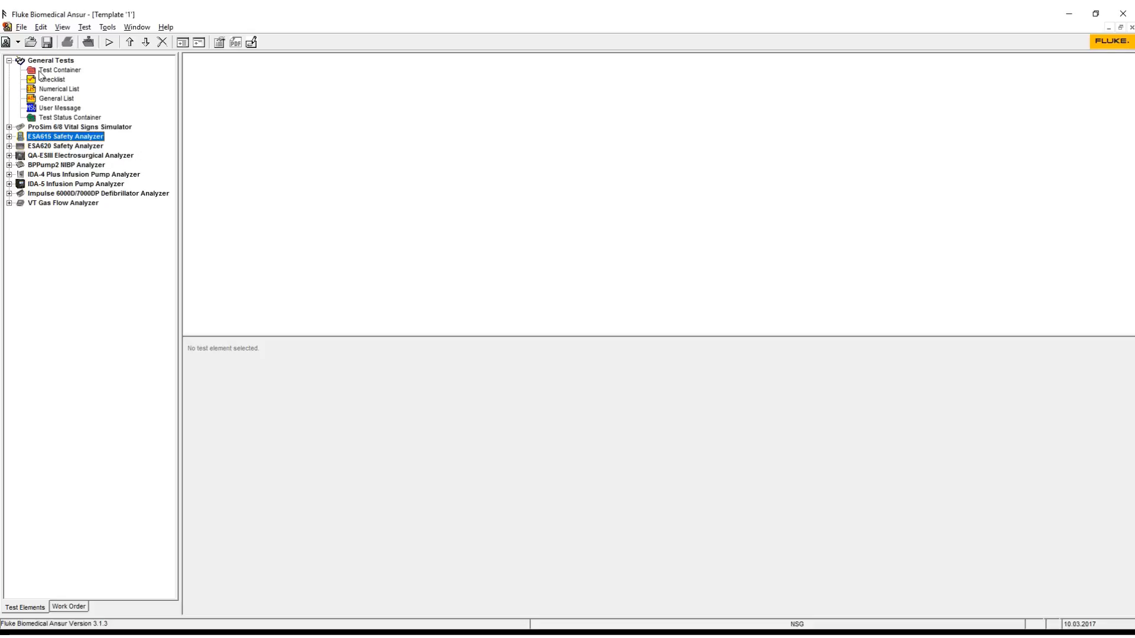
- Add a Test Container from the General Tests to the empty template and name it "Monitor"
left_click(40, 71)
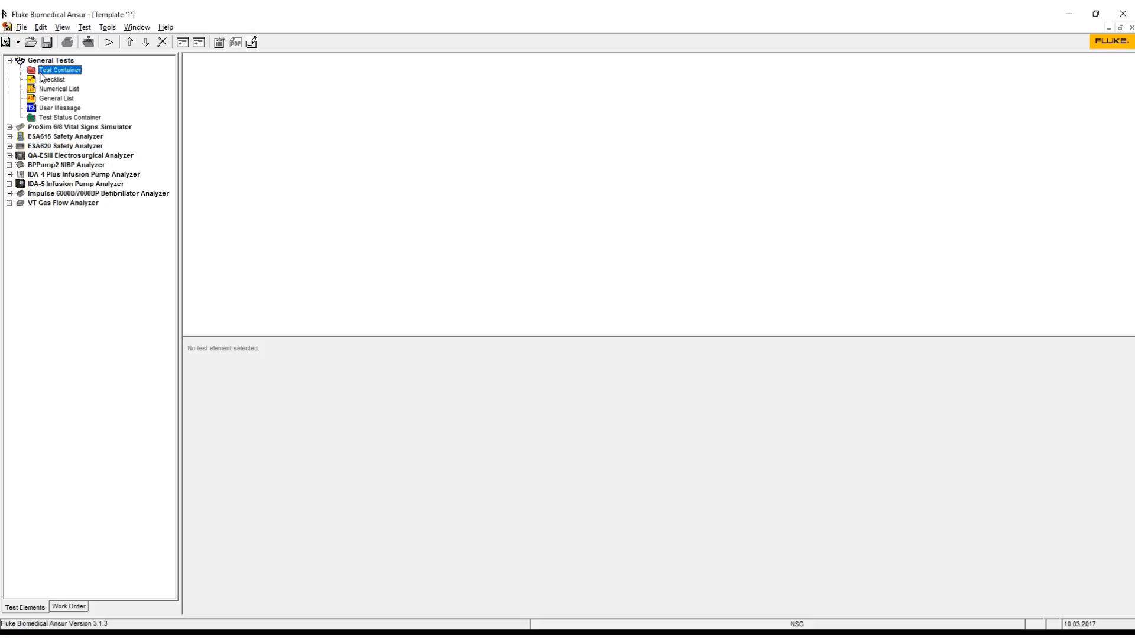
left_click(47, 120)
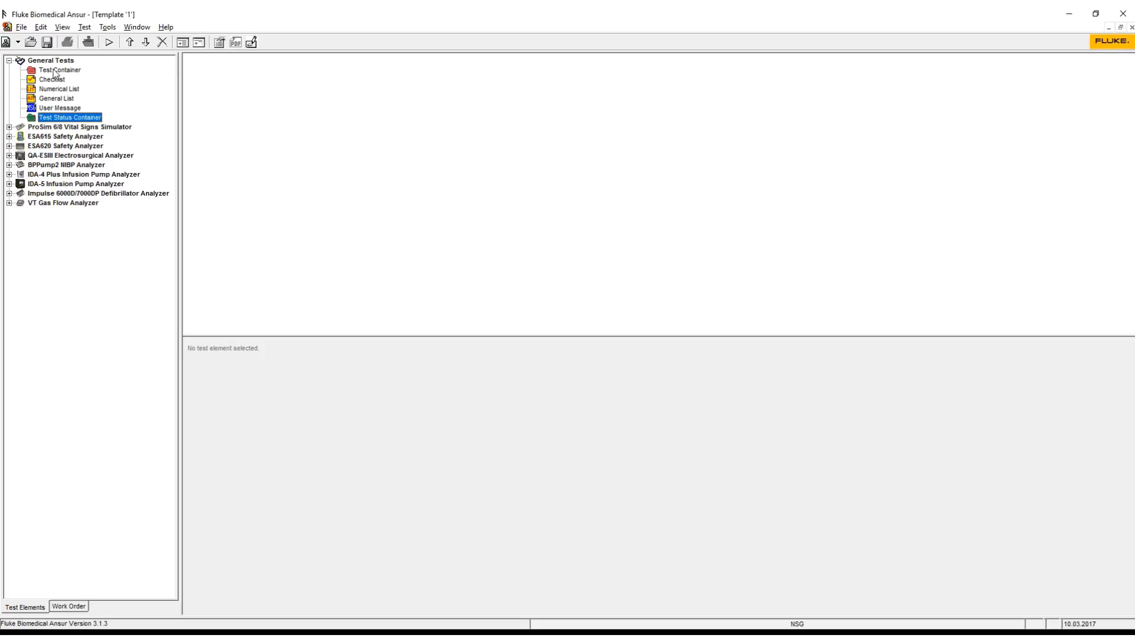
left_click_drag(54, 69, 209, 73)
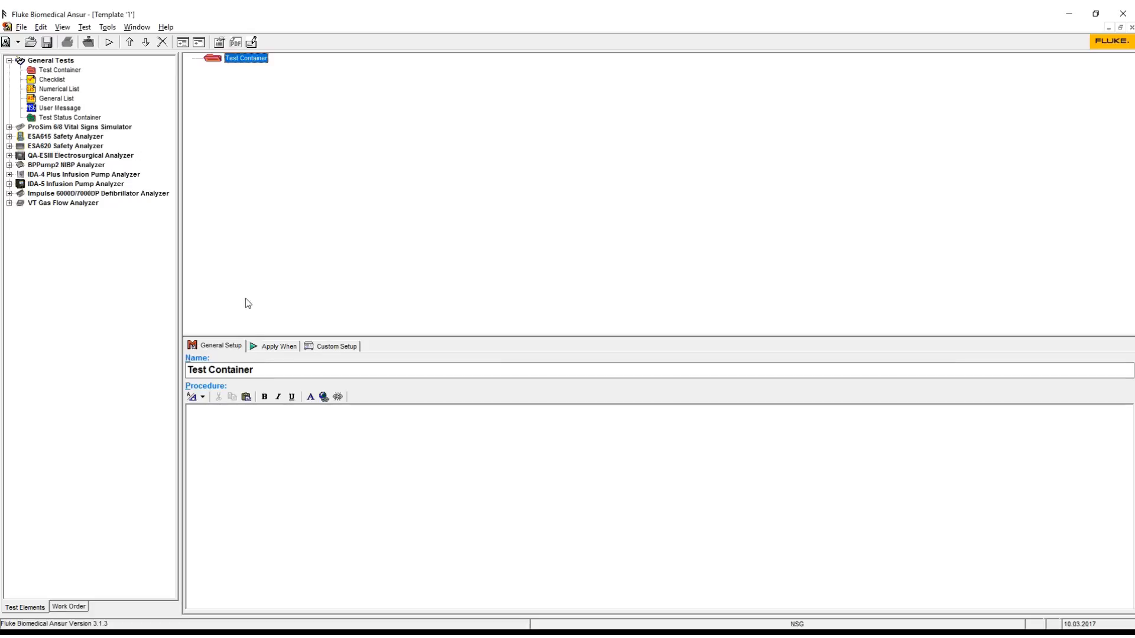
left_click_drag(256, 370, 182, 370)
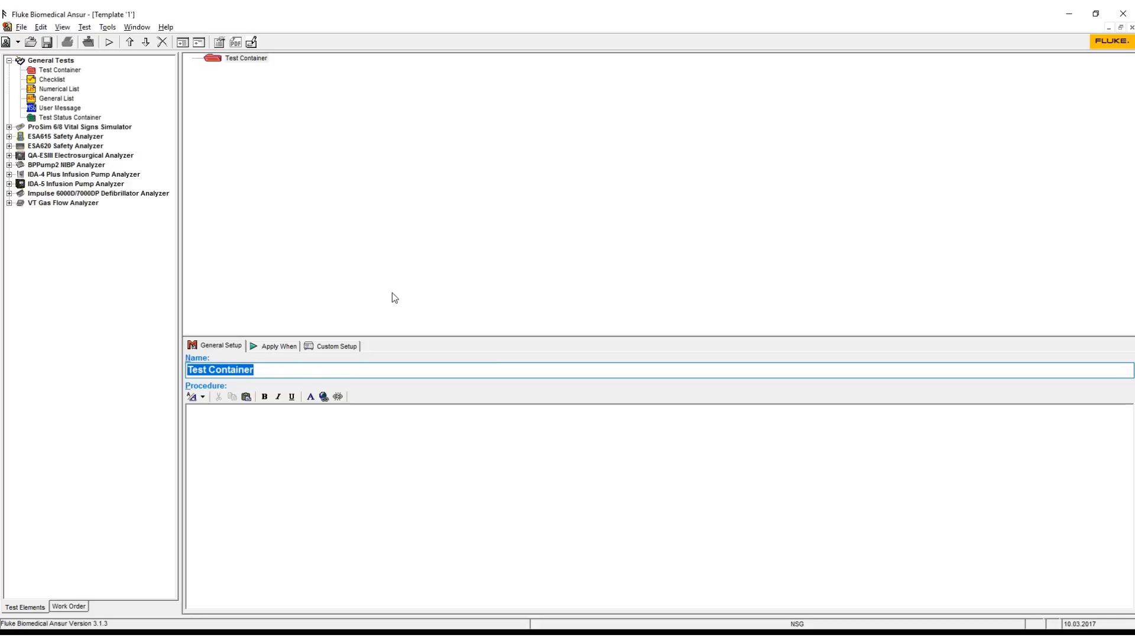
type("Monito")
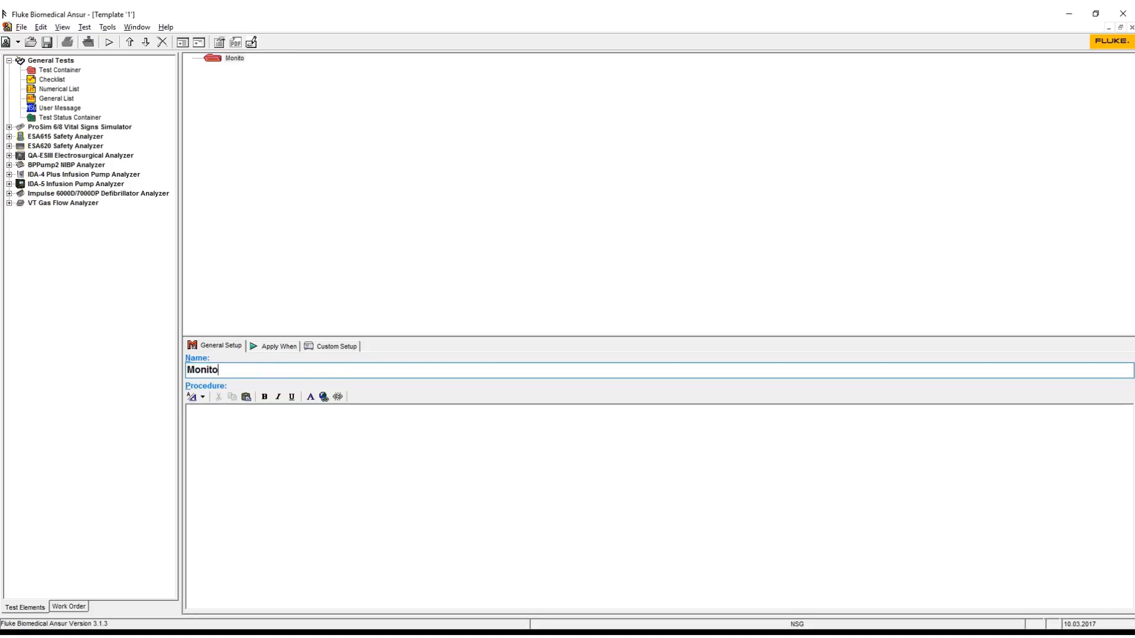
type("r")
key("Return")
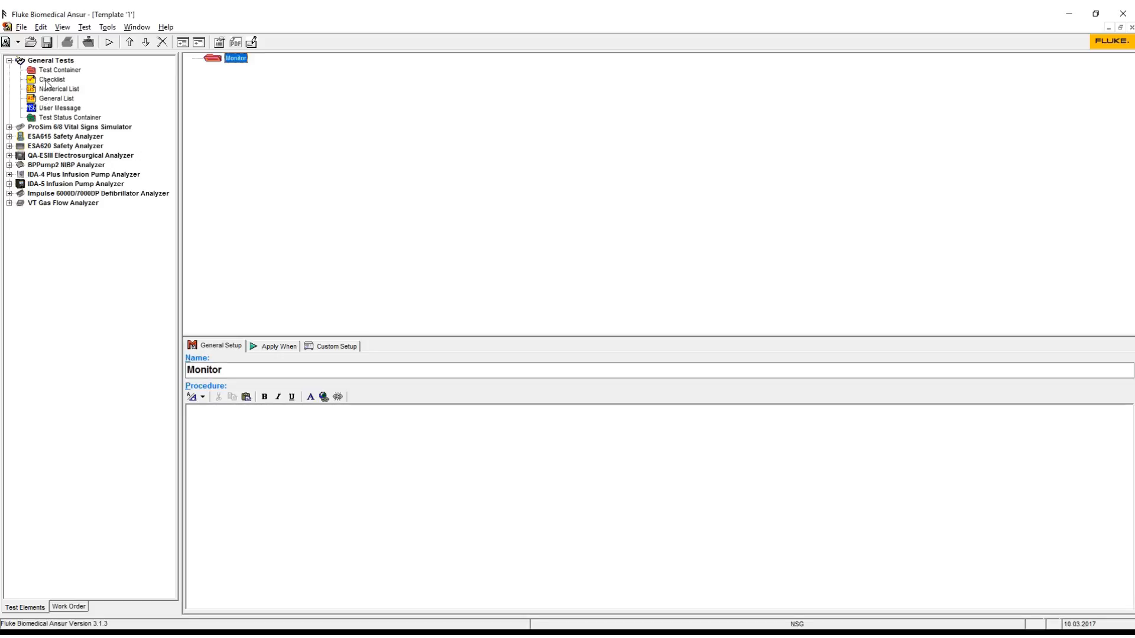
- Add a Checklist element inside the Monitor container and name it "Checklist Monitor"
left_click_drag(47, 83, 221, 61)
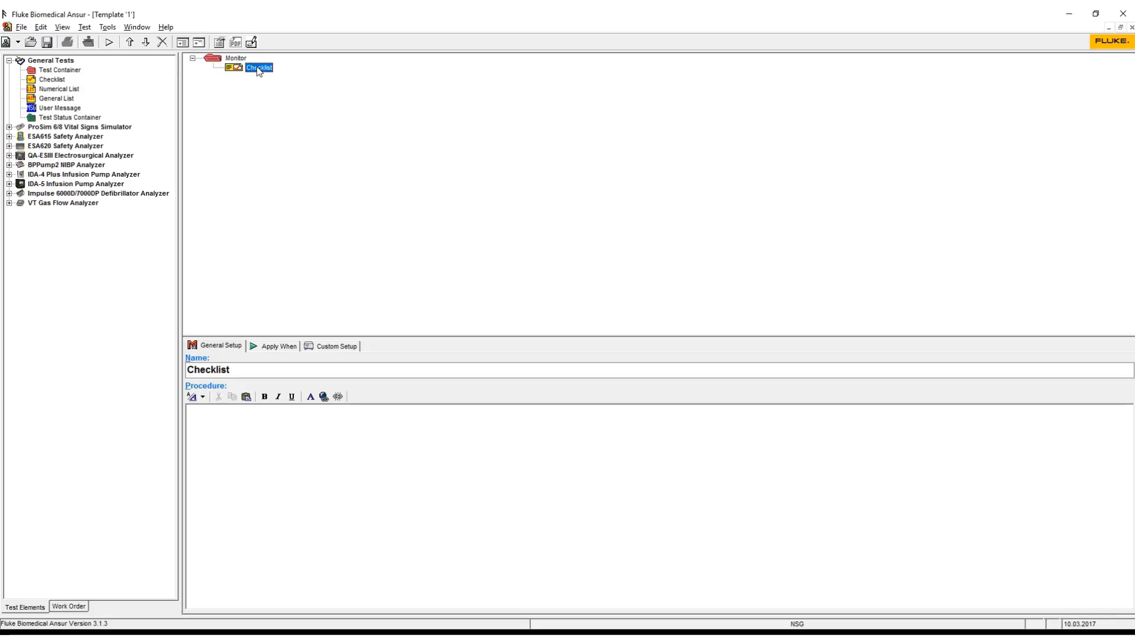
left_click(244, 371)
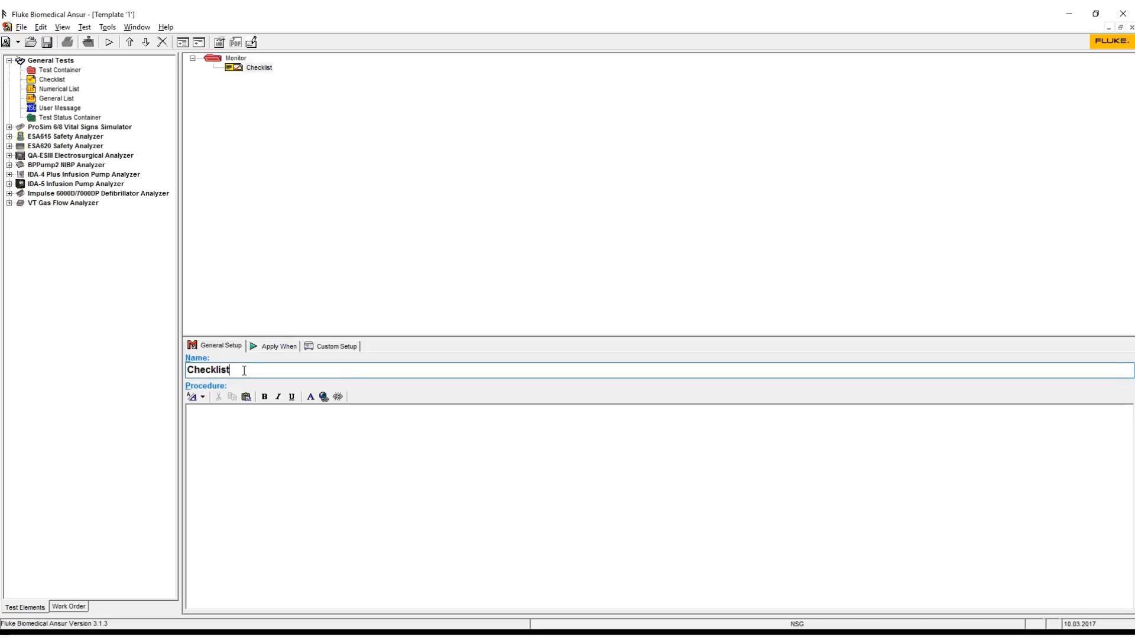
key("BackSpace")
key("BackSpace")
key("BackSpace")
key("BackSpace")
key("BackSpace")
key("BackSpace")
key("BackSpace")
key("BackSpace")
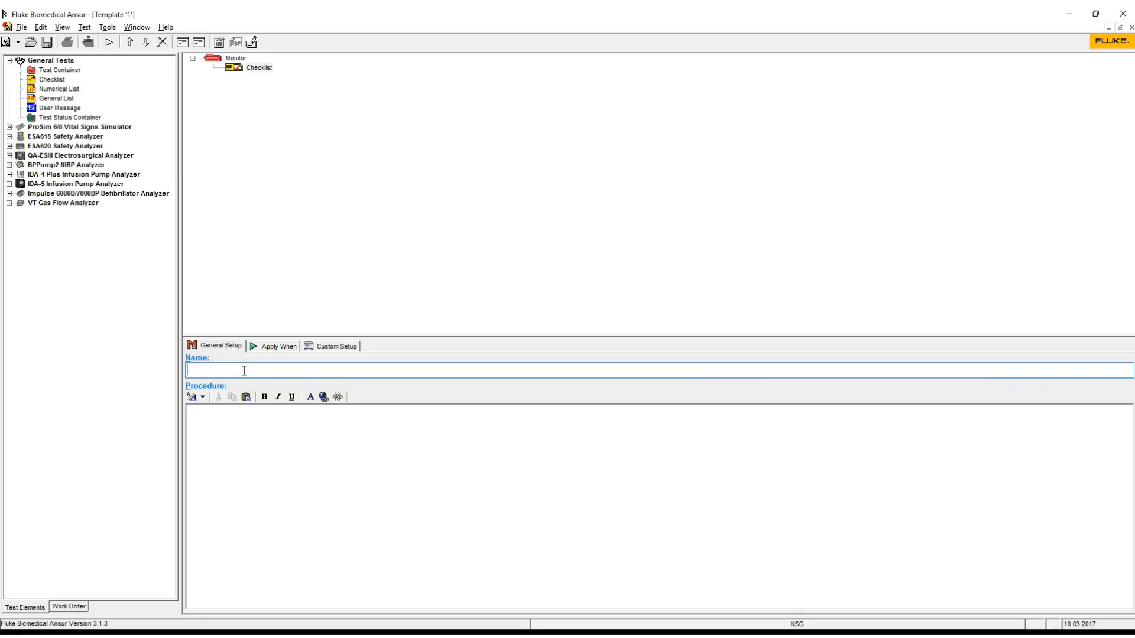
type("C")
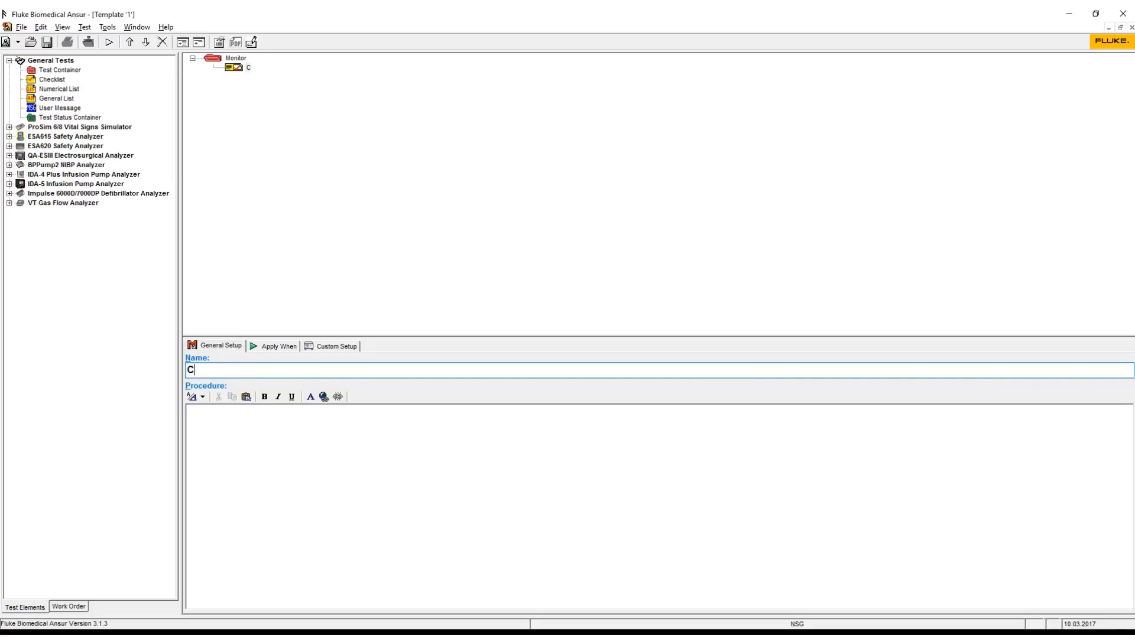
type("he")
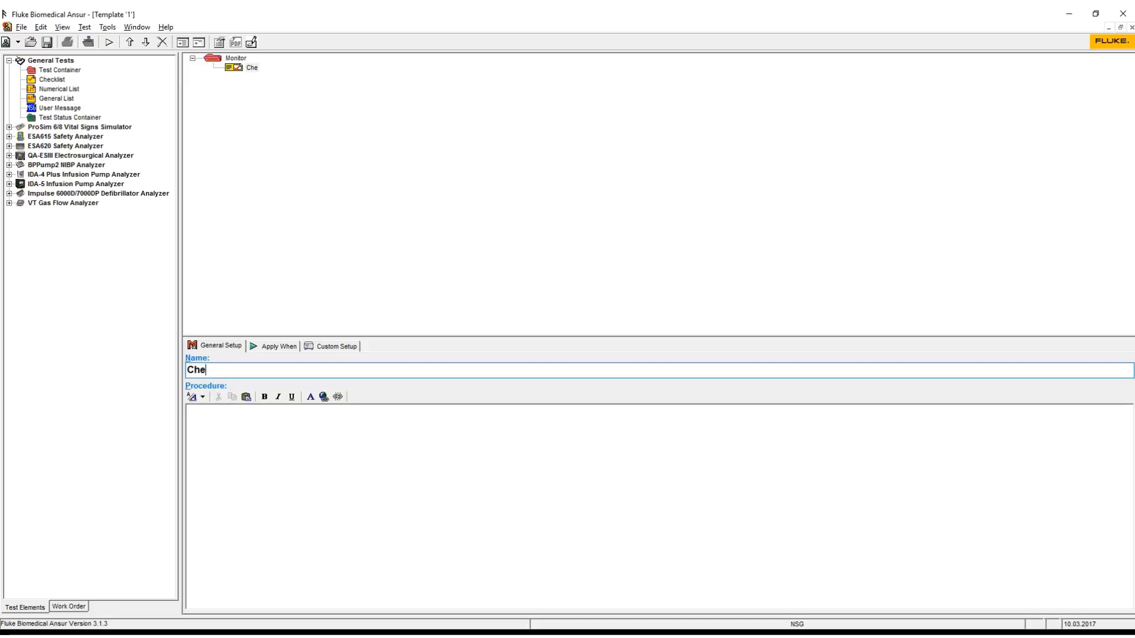
type("ckl")
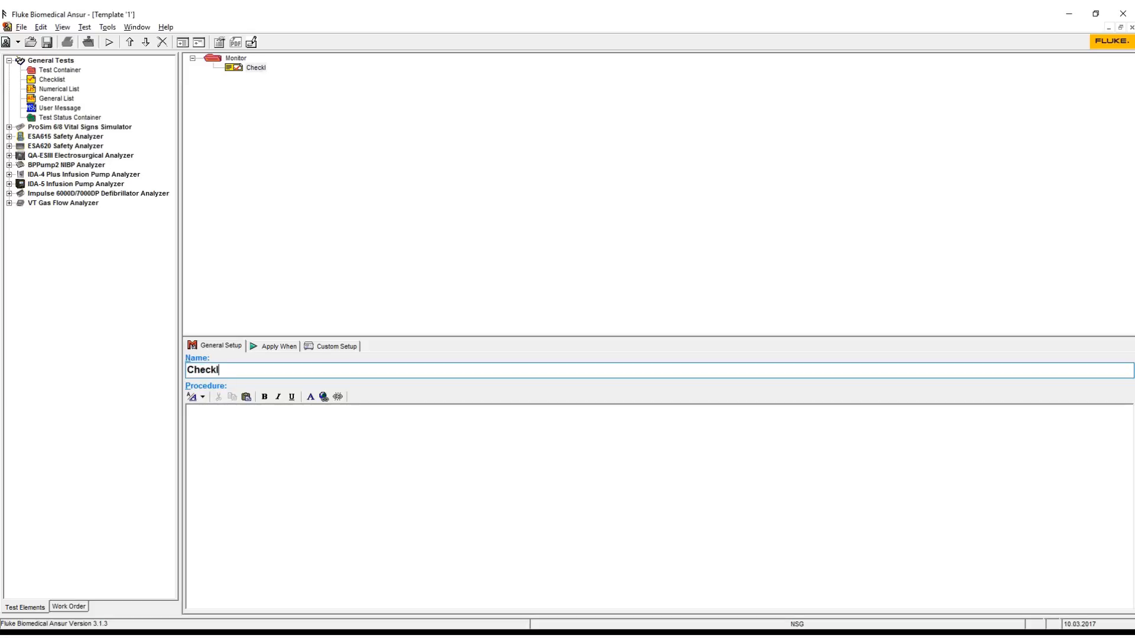
type("ist Monitor")
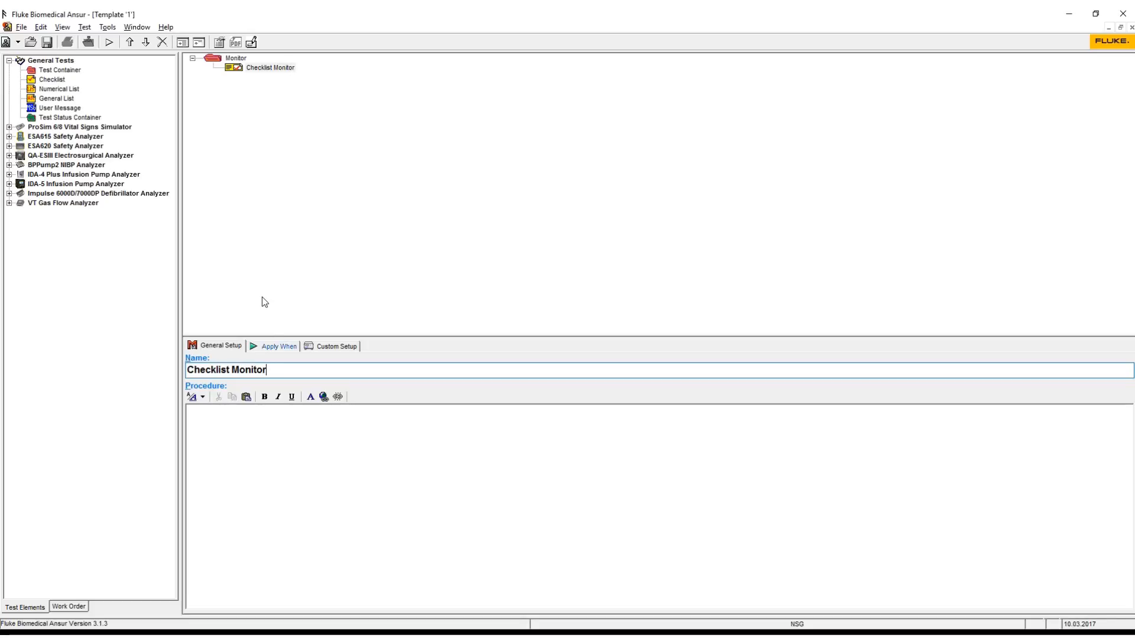
- Enter "Visual Check. Chassis, Labels etc." as the first list item in the Checklist Monitor's custom setup
left_click(332, 348)
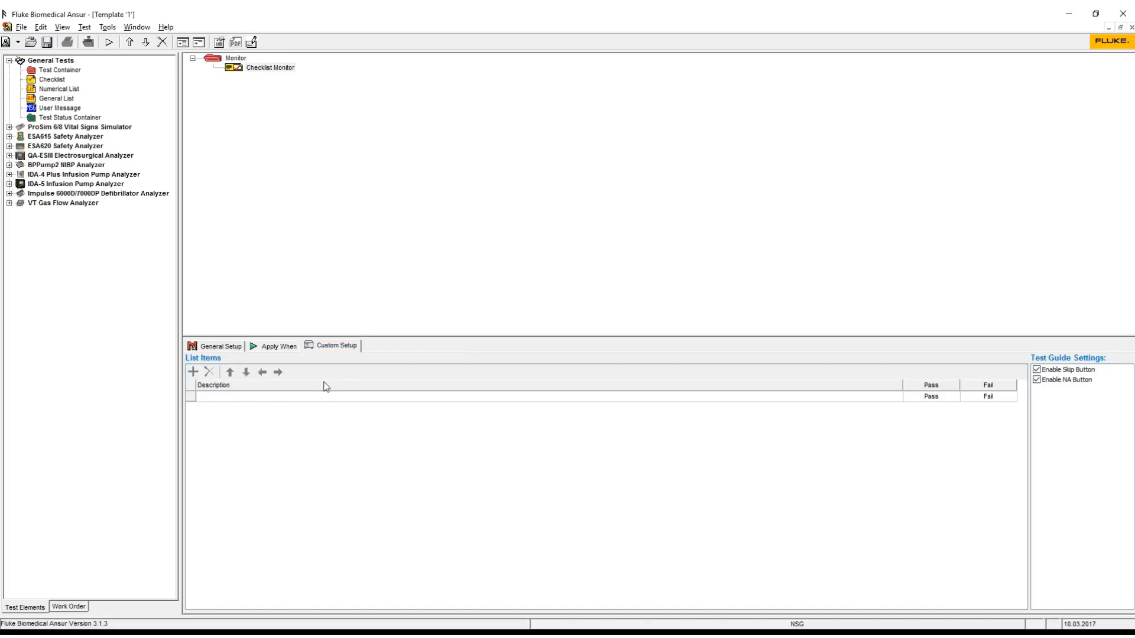
left_click(318, 397)
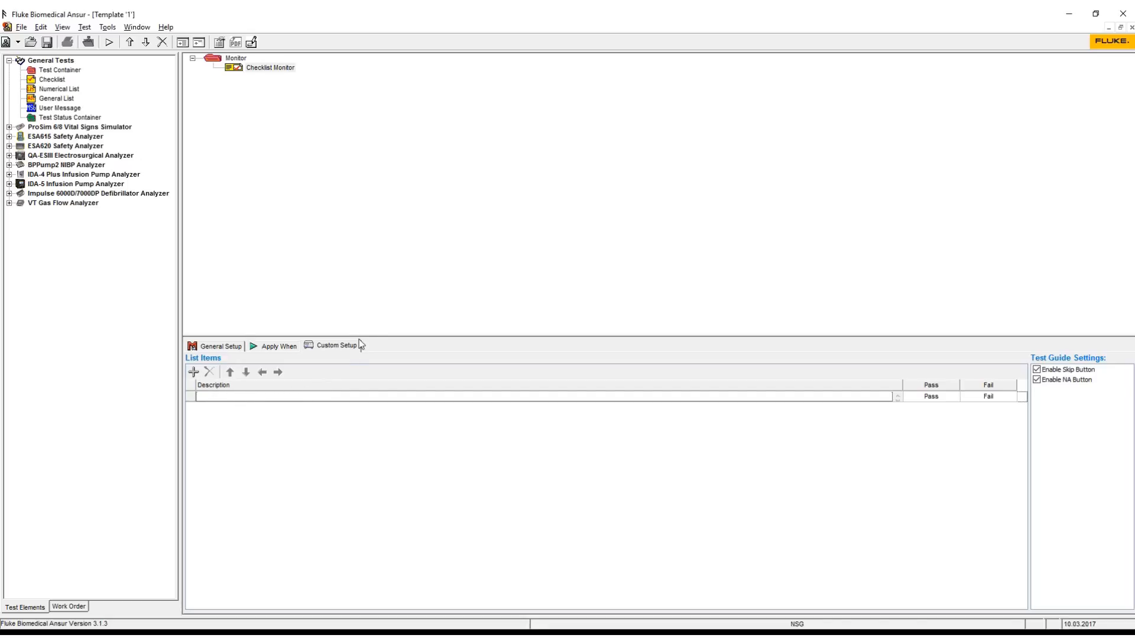
type("Vis")
type("ual Check. Chassis, Labels etc.")
double_click(930, 385)
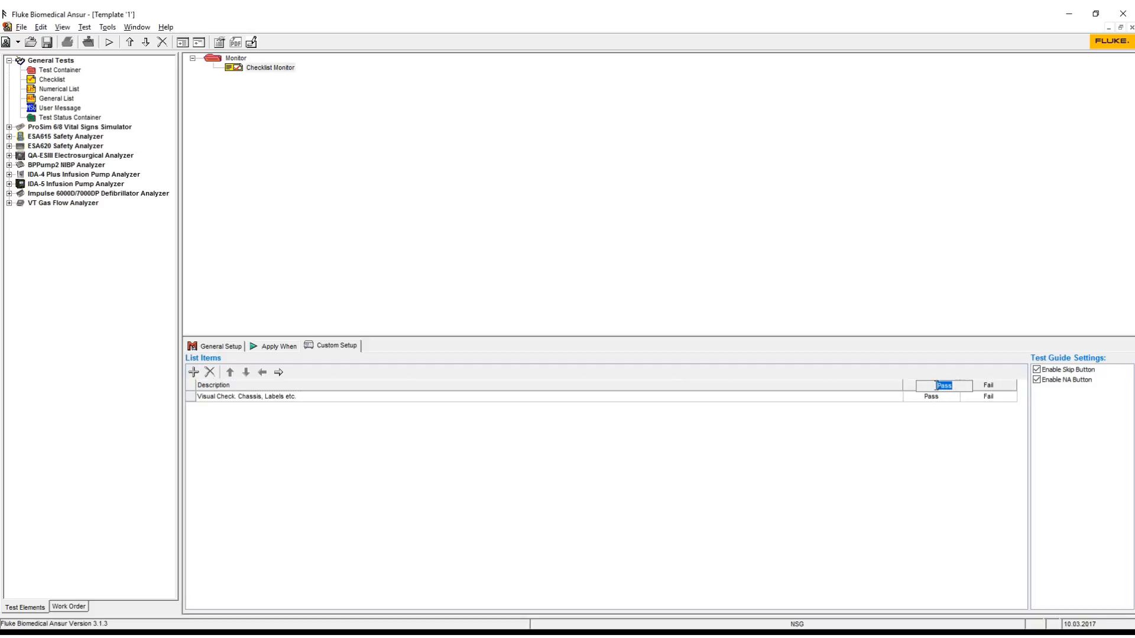
double_click(992, 385)
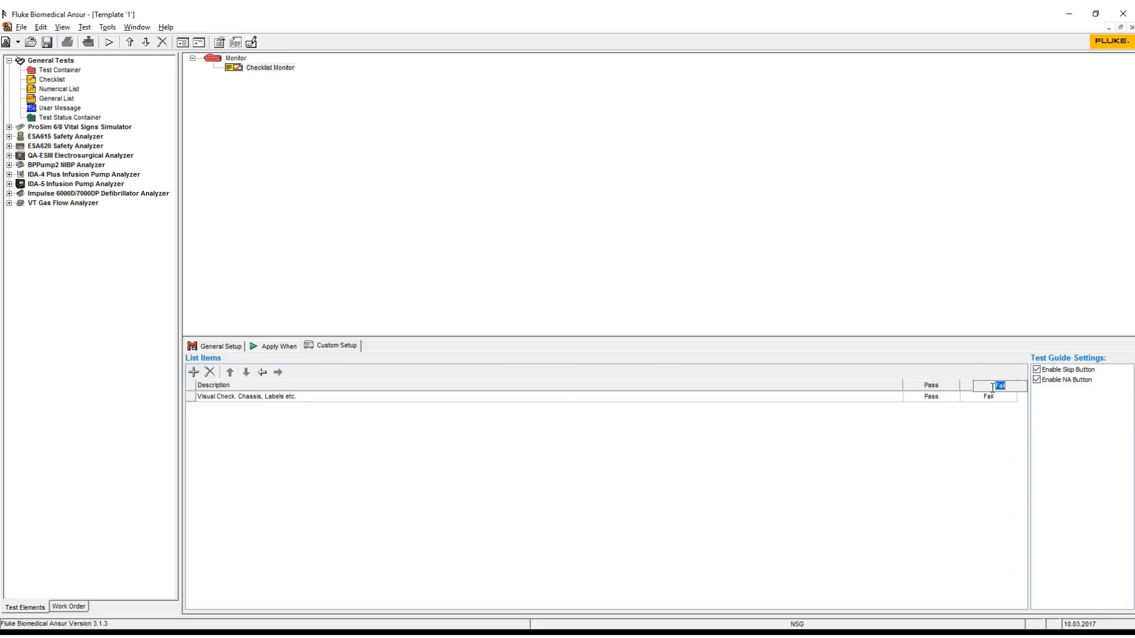
left_click(942, 395)
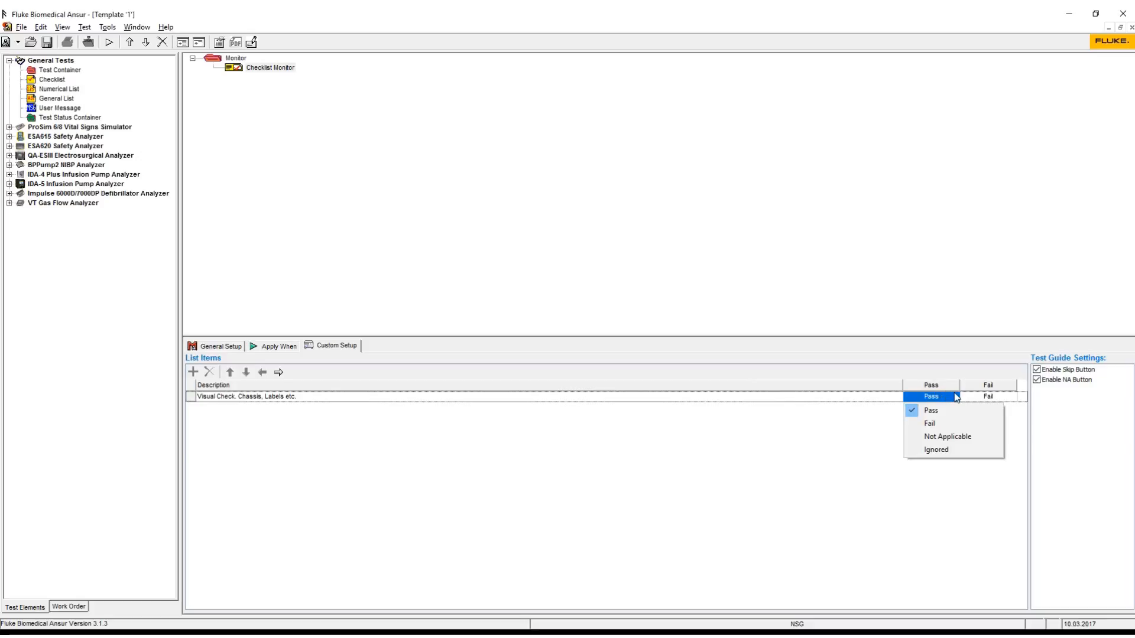
left_click(788, 397)
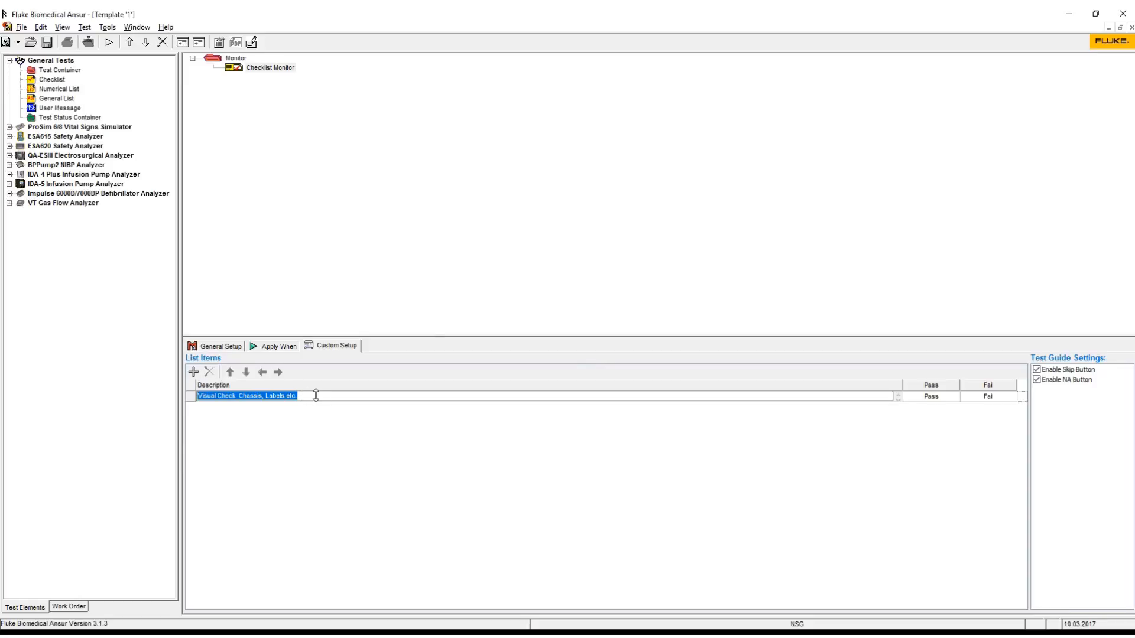
- Add an answer option between Pass and Fail, name it "N/A" and set its status to Not Applicable
right_click(919, 389)
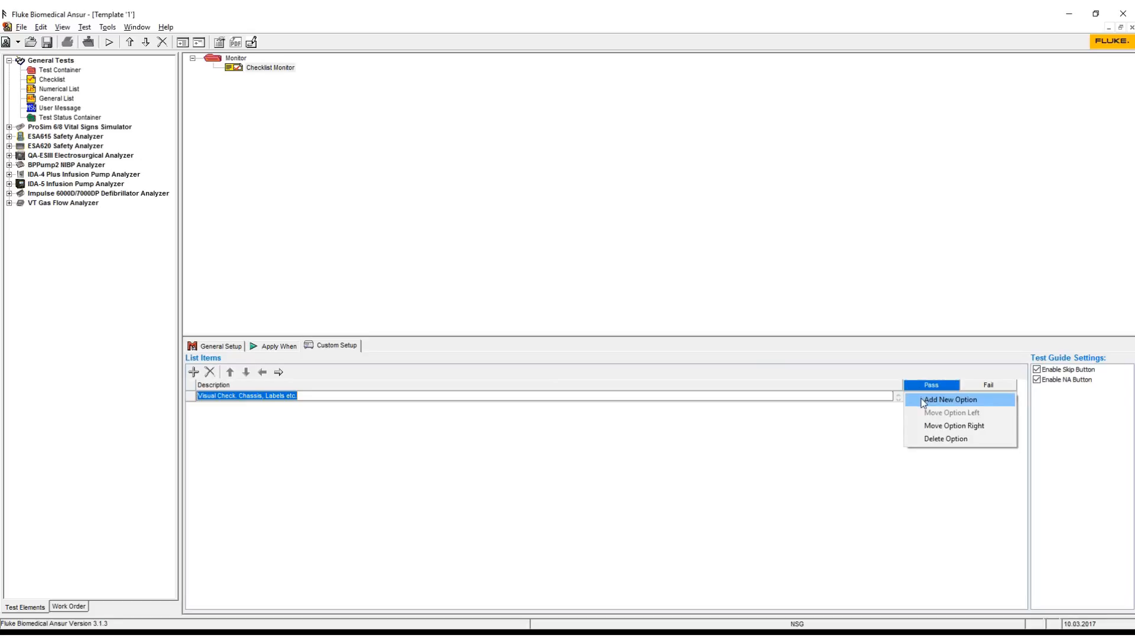
left_click(922, 402)
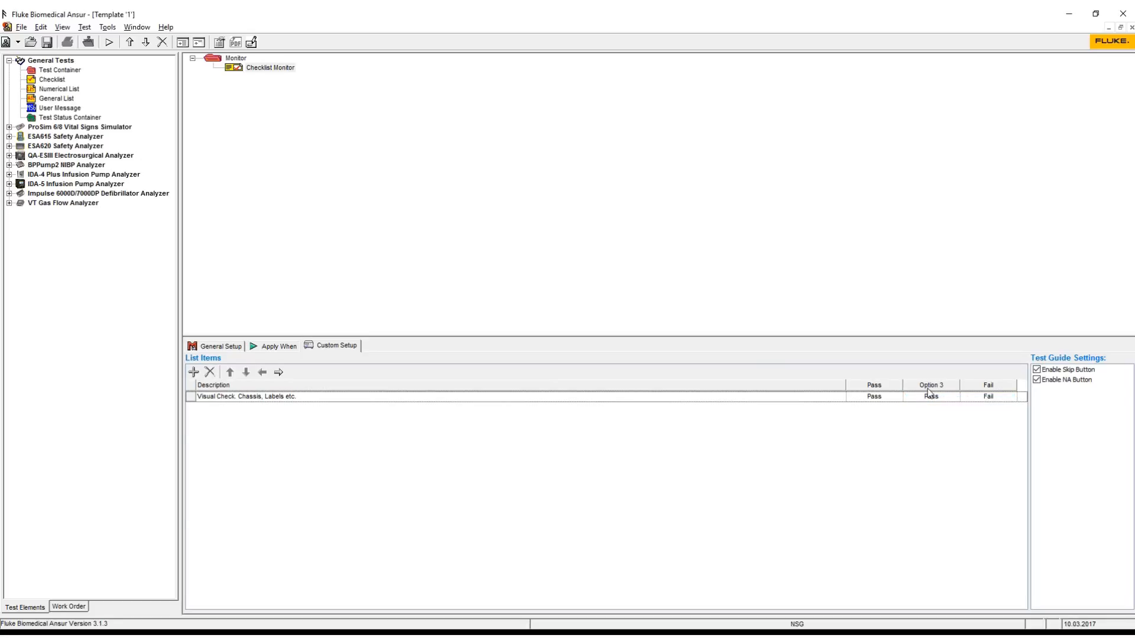
double_click(927, 384)
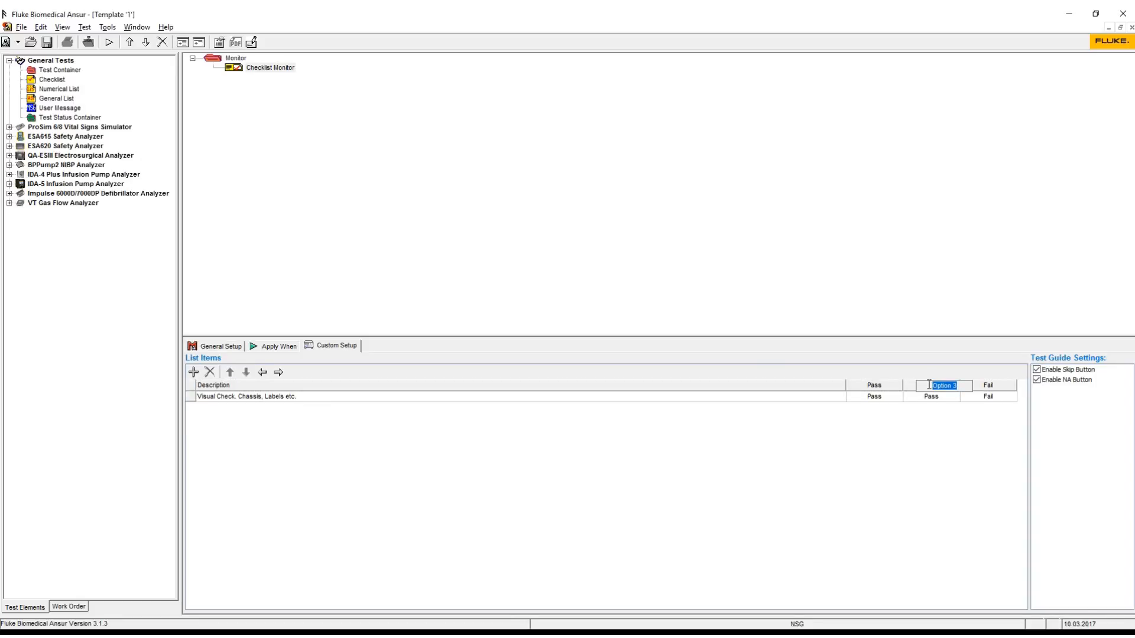
type("N/A")
left_click(933, 402)
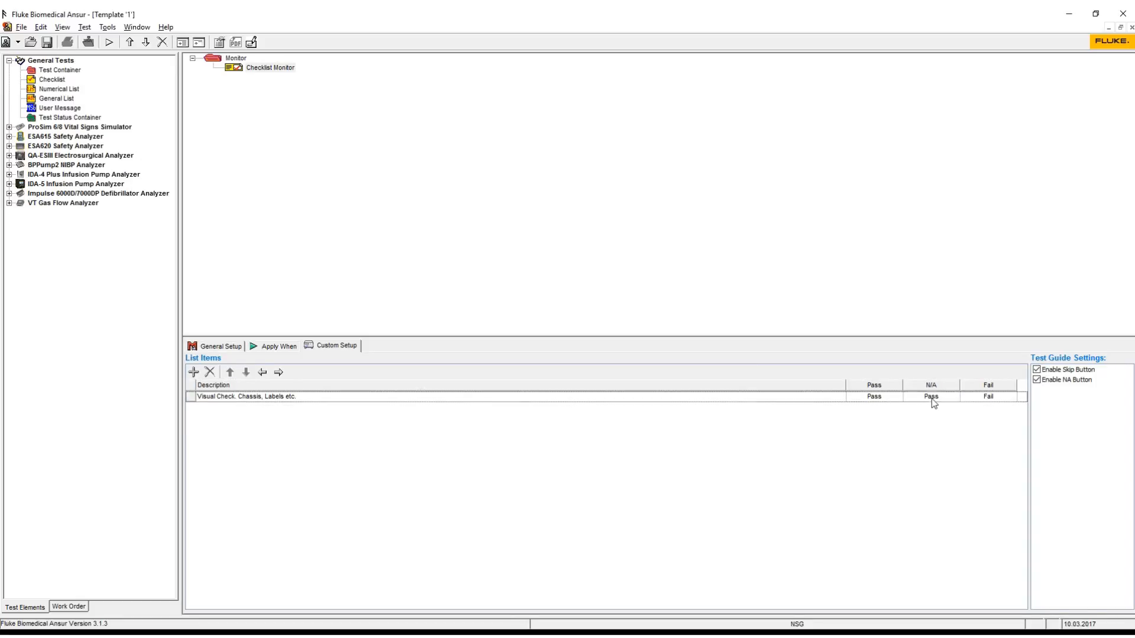
left_click(932, 403)
left_click(931, 435)
- Delete the N/A answer option from the checklist
double_click(930, 386)
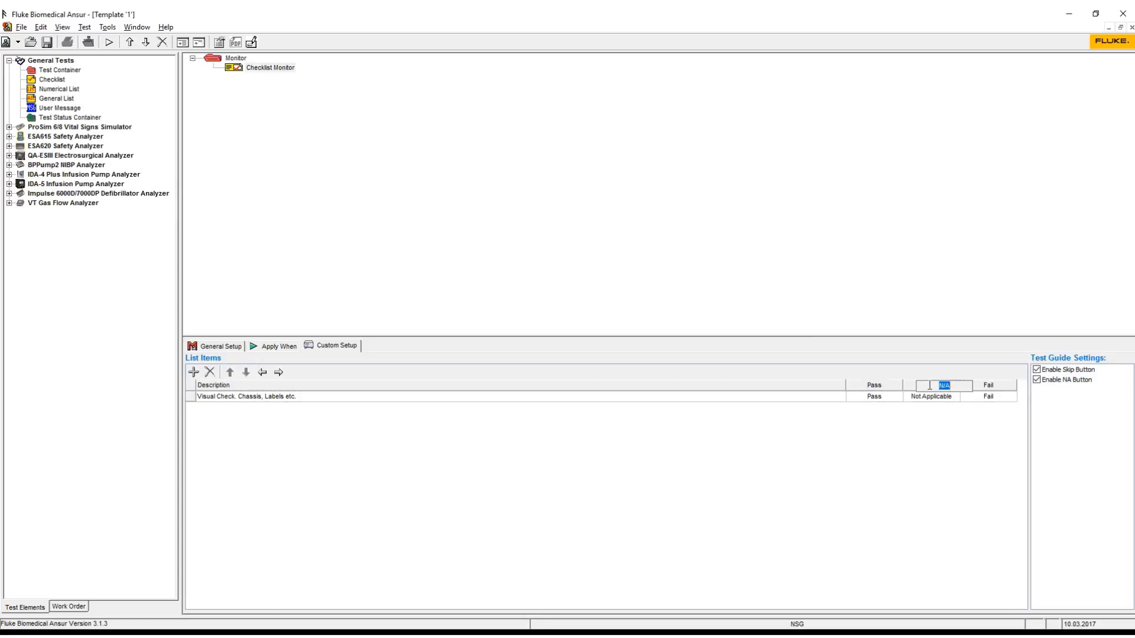
right_click(916, 388)
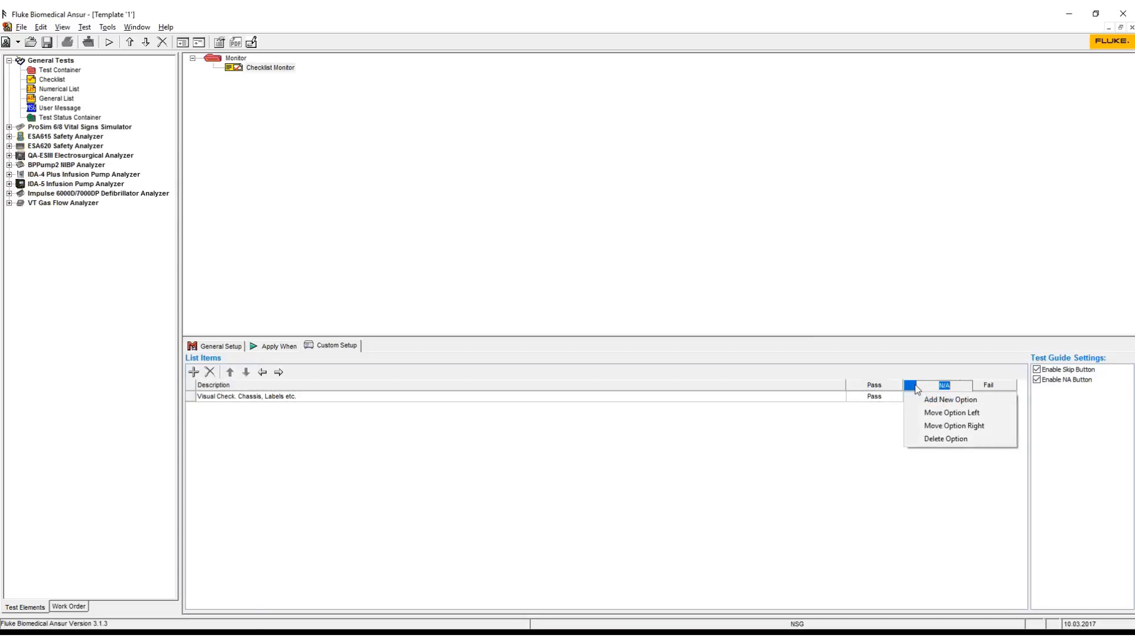
left_click(941, 438)
left_click(598, 371)
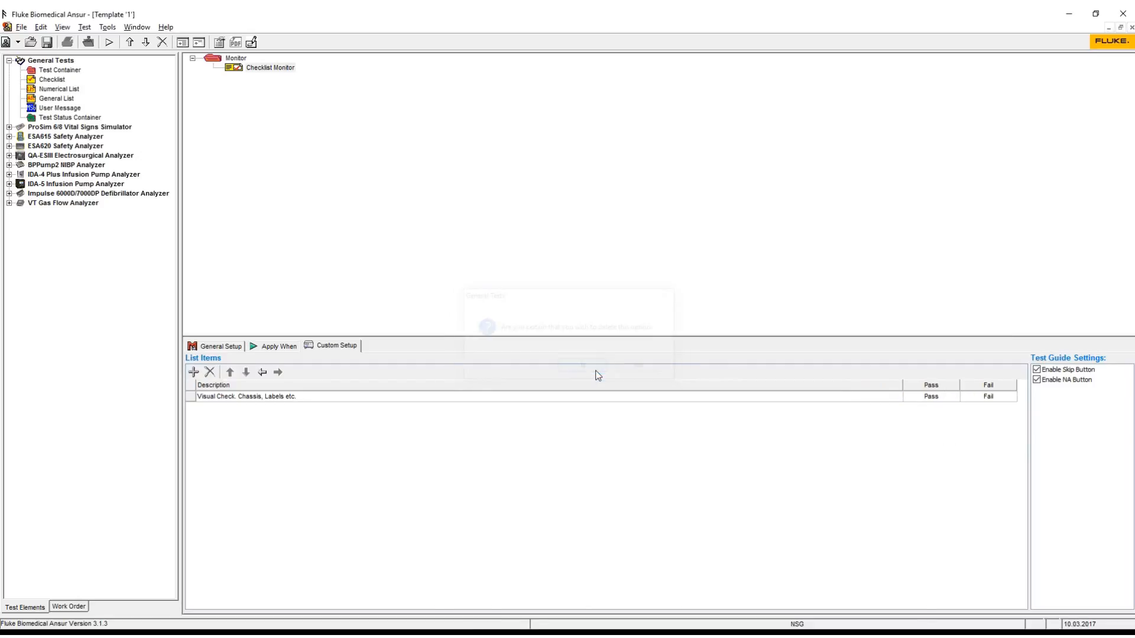
- Add a blank second item to the checklist, swapping its order with the visual check item and back again
double_click(294, 396)
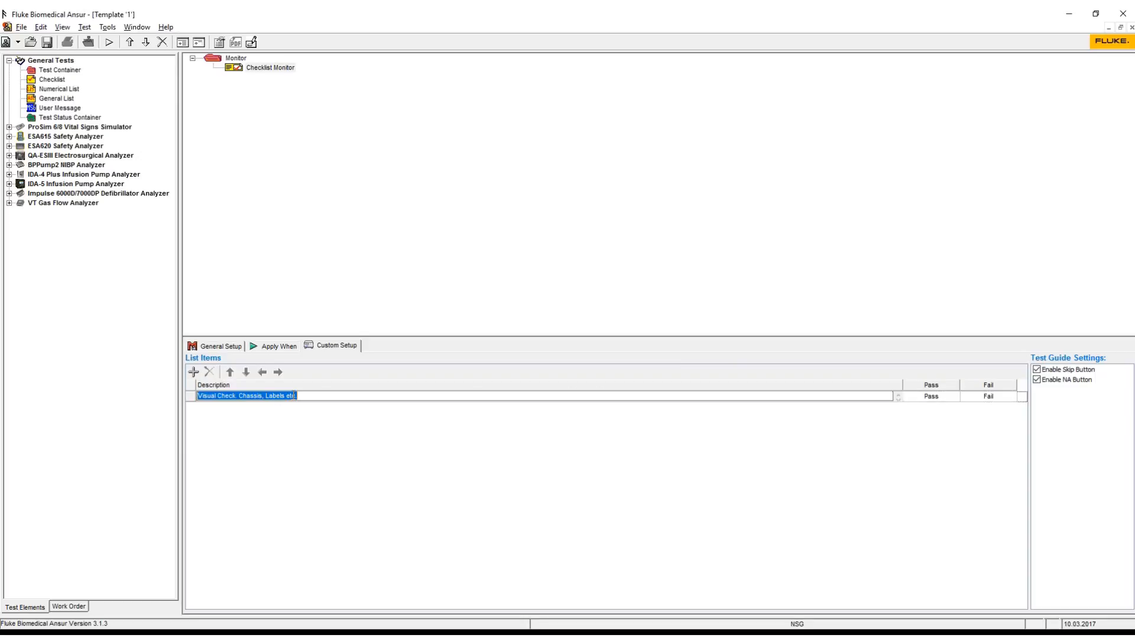
left_click(193, 372)
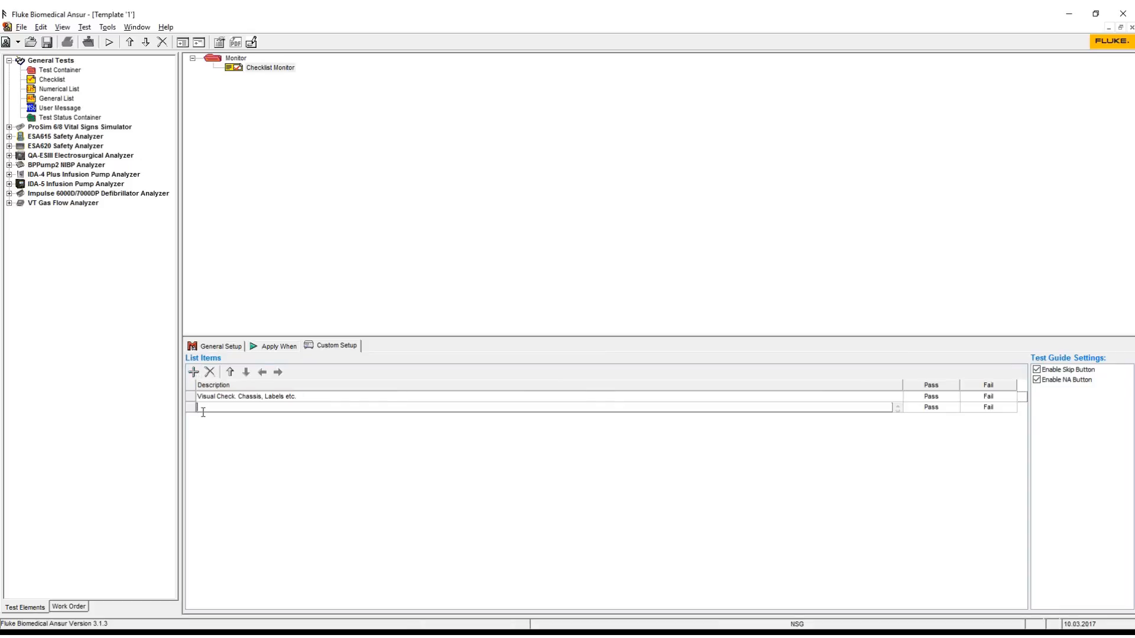
left_click(229, 372)
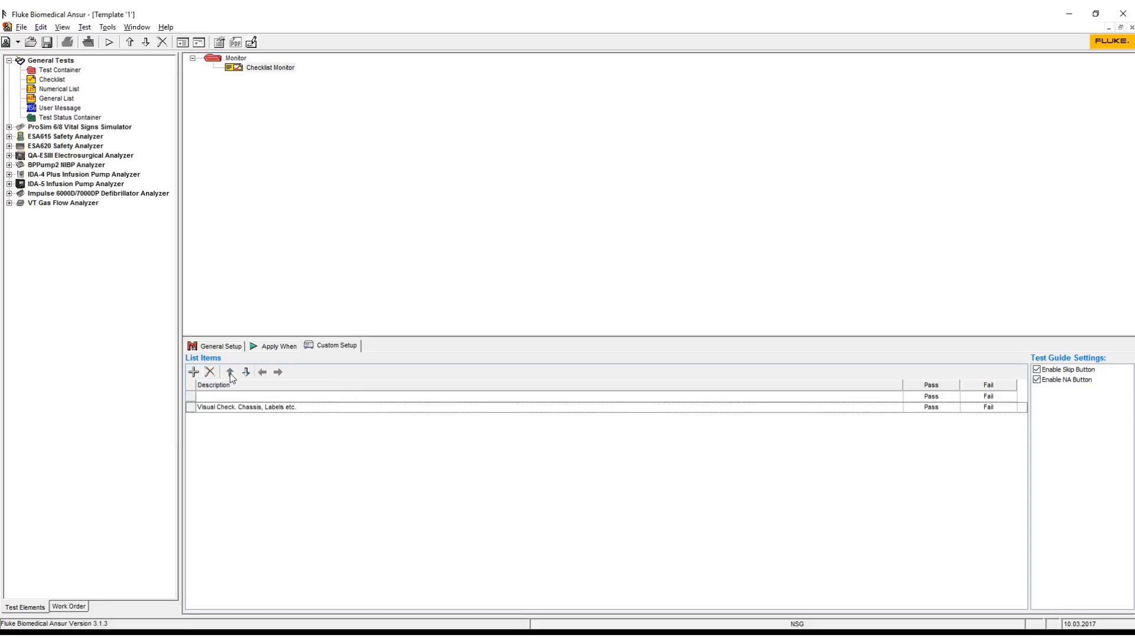
left_click(247, 371)
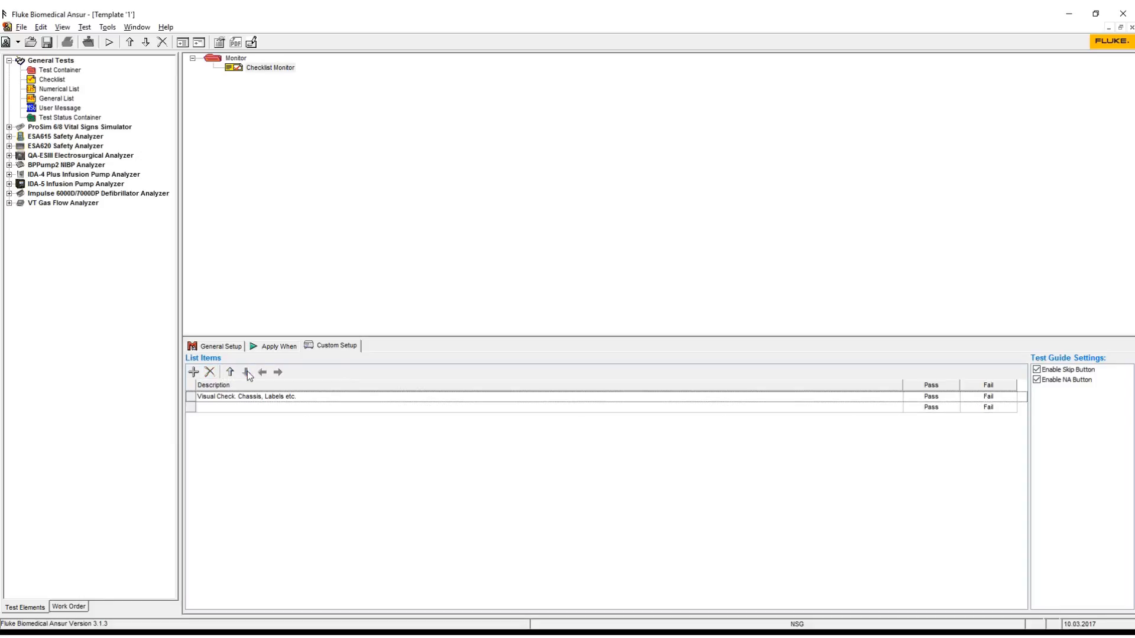
- Enter "Button Test" as the description of the second checklist item
left_click(216, 407)
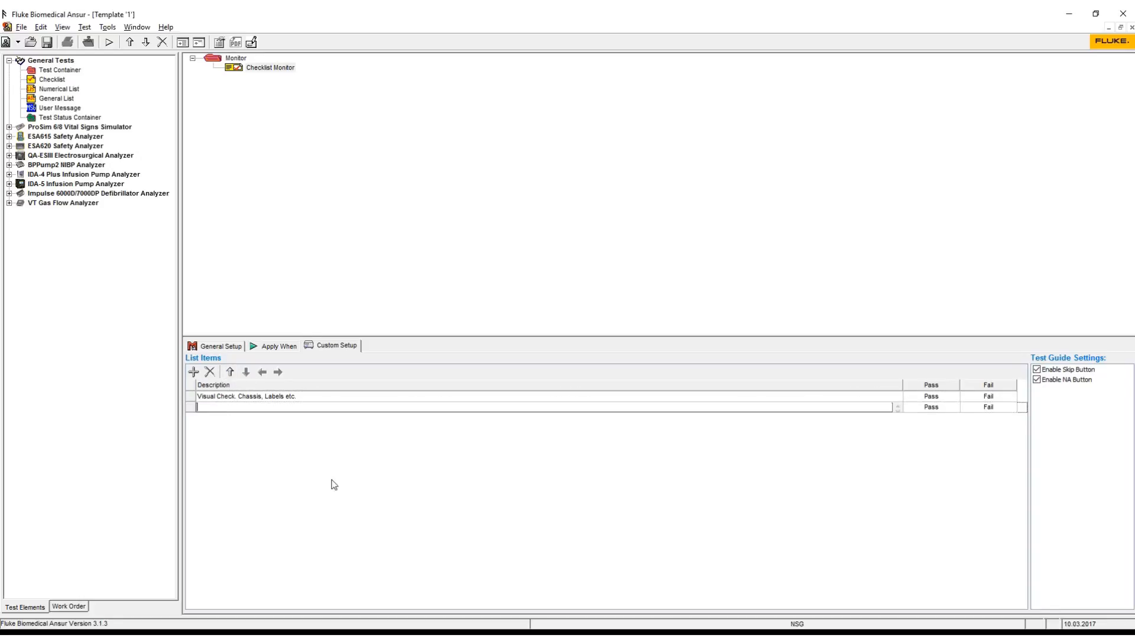
type("Button Test -")
key("BackSpace")
- Add a third checklist item with the description "Display test"
left_click(193, 372)
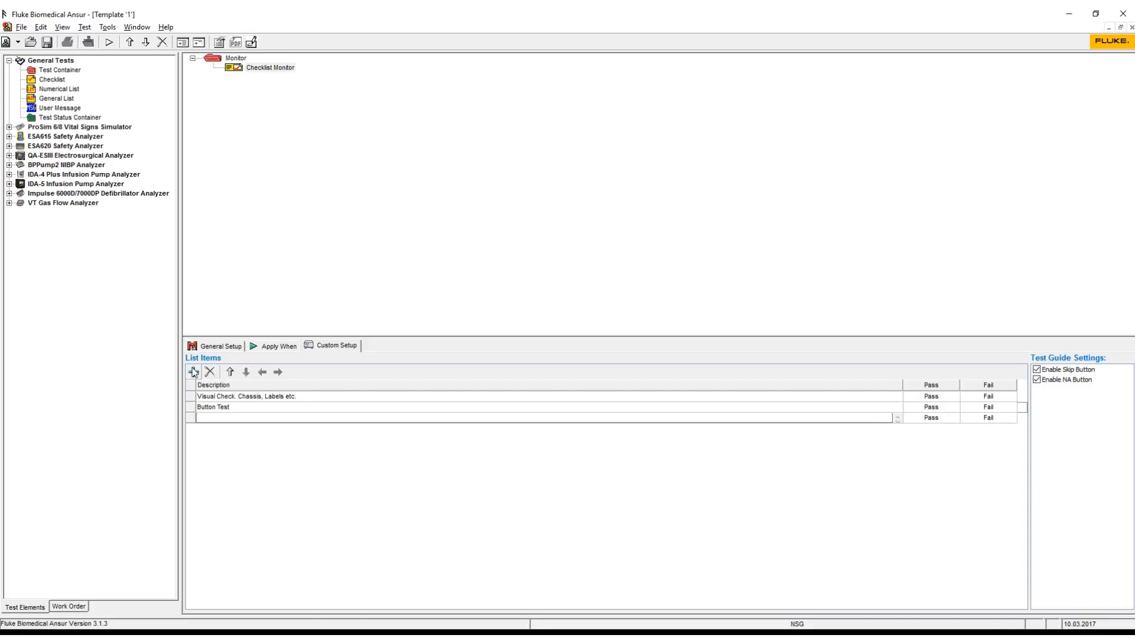
type("Display")
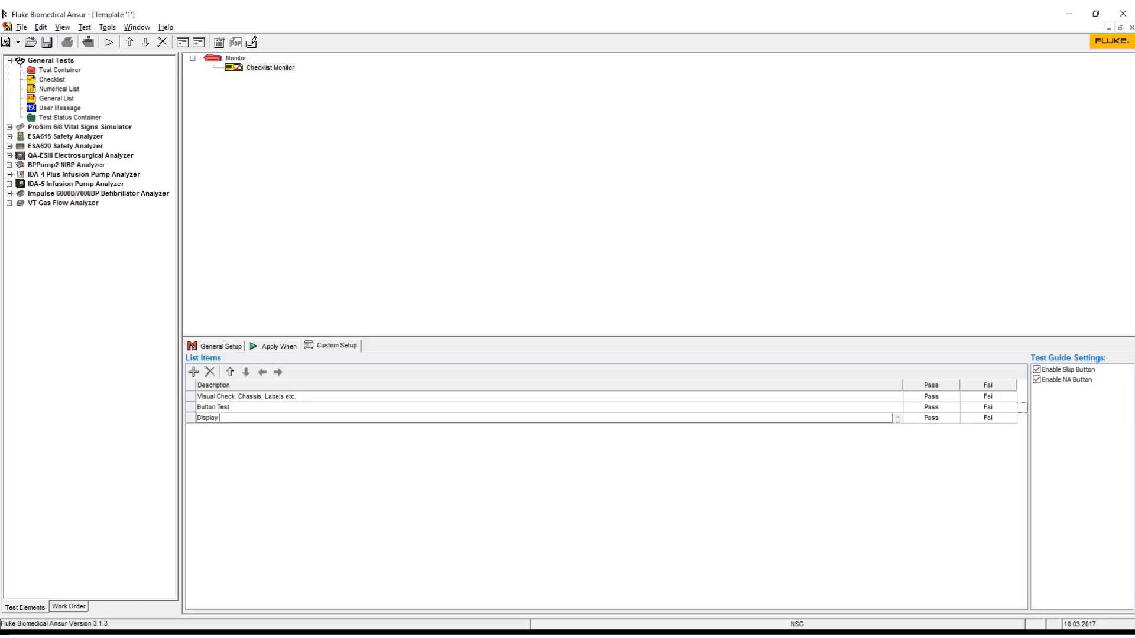
type(" test")
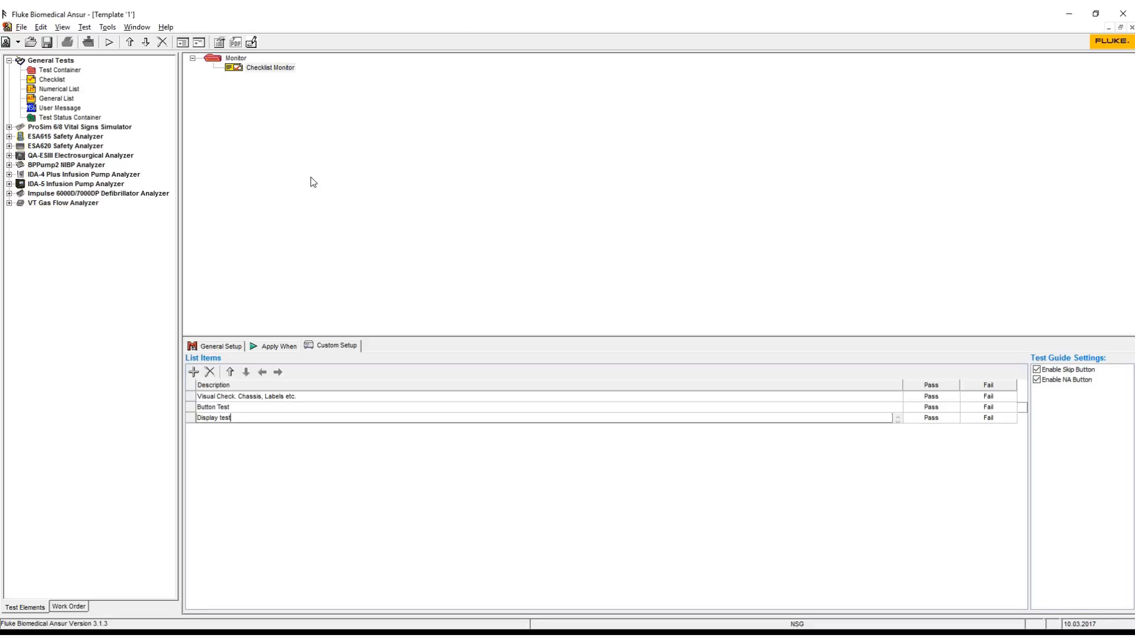
- Add a Test Status Container to the template below the Monitor container, at the same level
left_click(31, 120)
left_click_drag(31, 120, 190, 105)
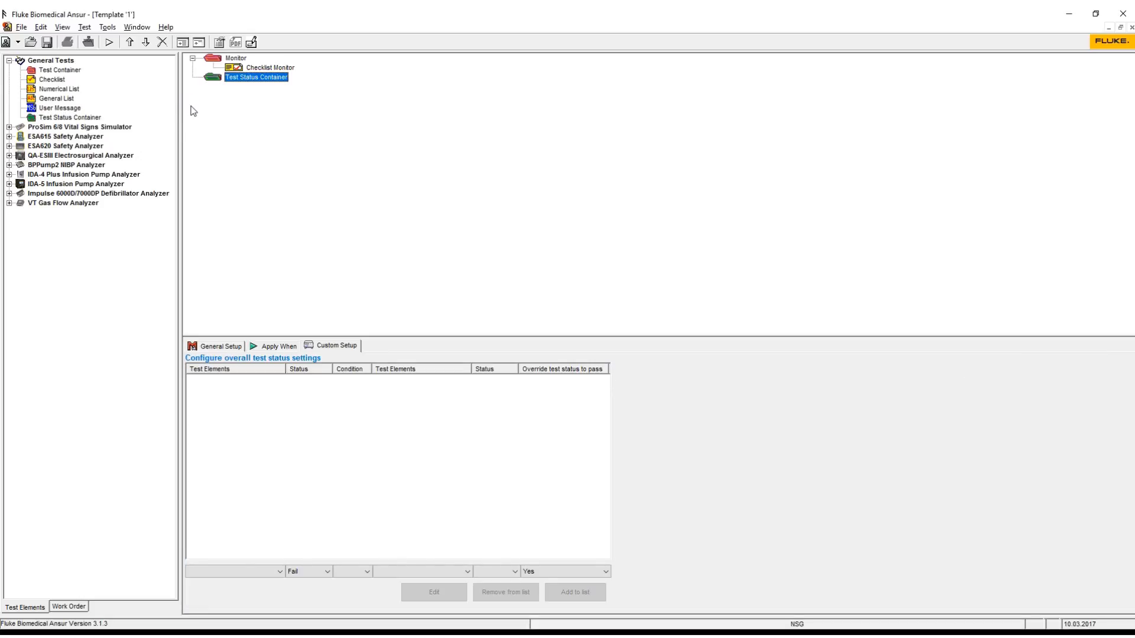
- Look through the test elements available for the ProSim 6/8, ESA615, ESA620, QA-ESIII and BPPump2 analyzers
left_click(9, 128)
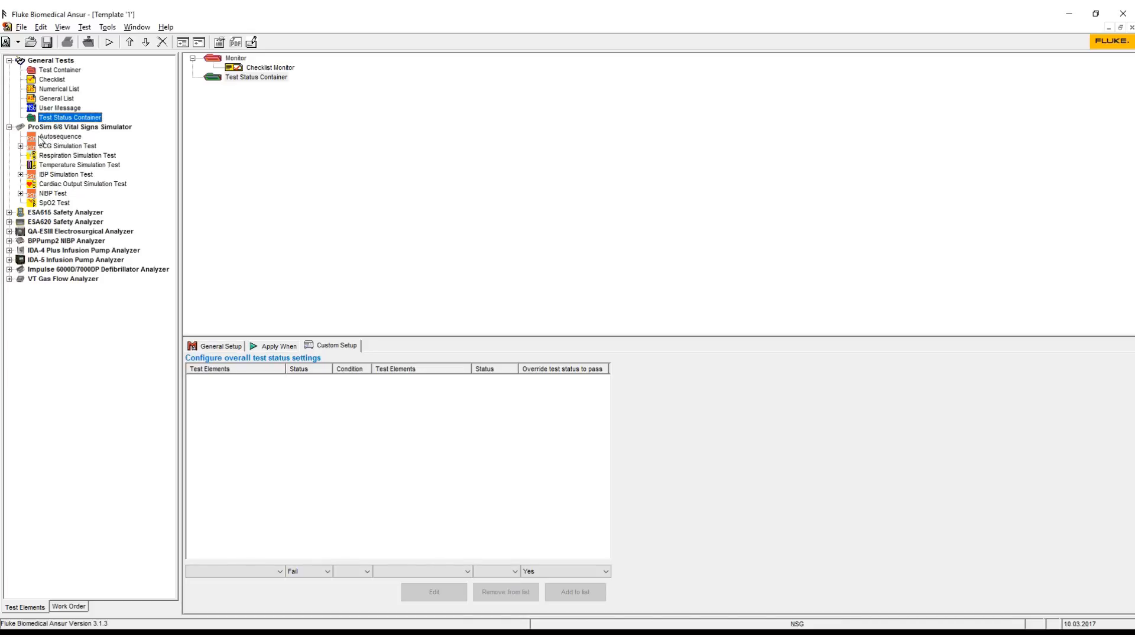
left_click(10, 212)
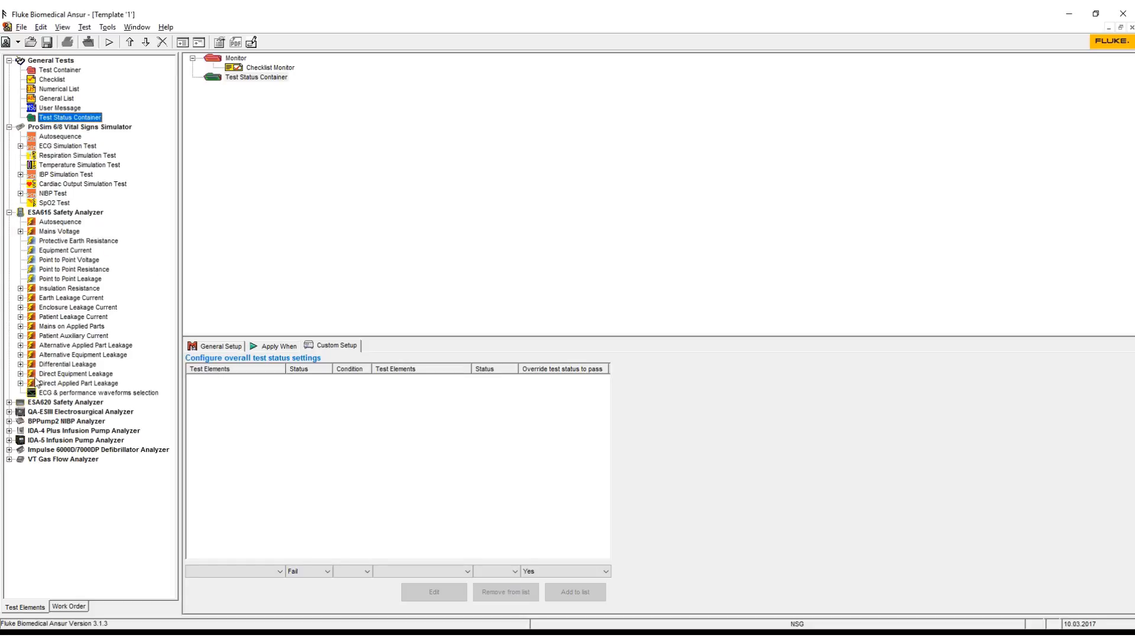
left_click(9, 213)
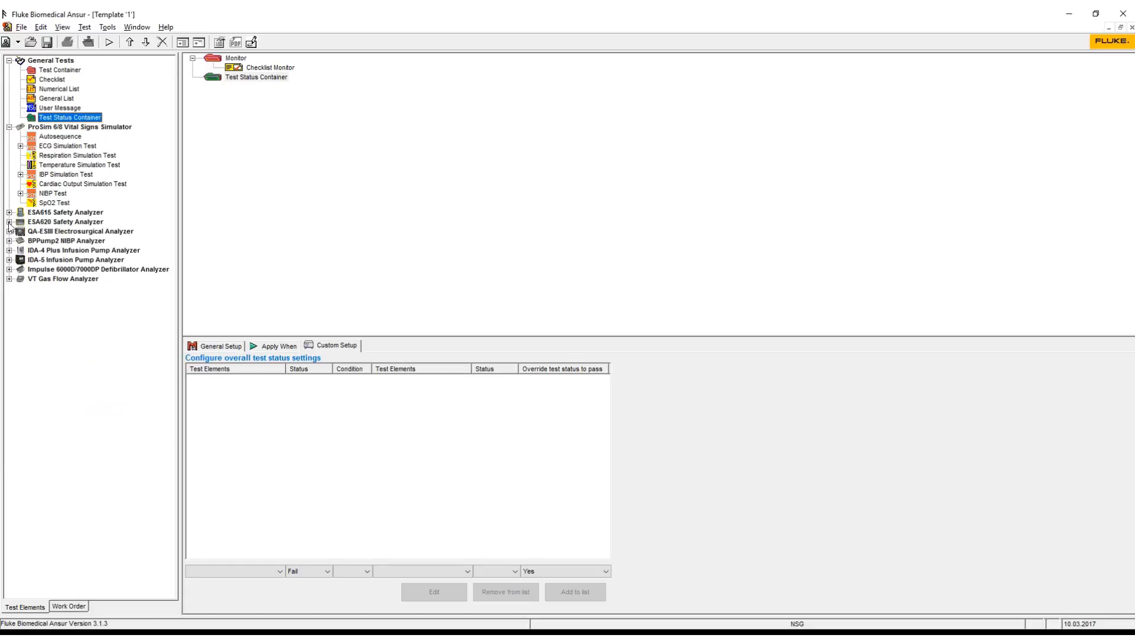
left_click(9, 222)
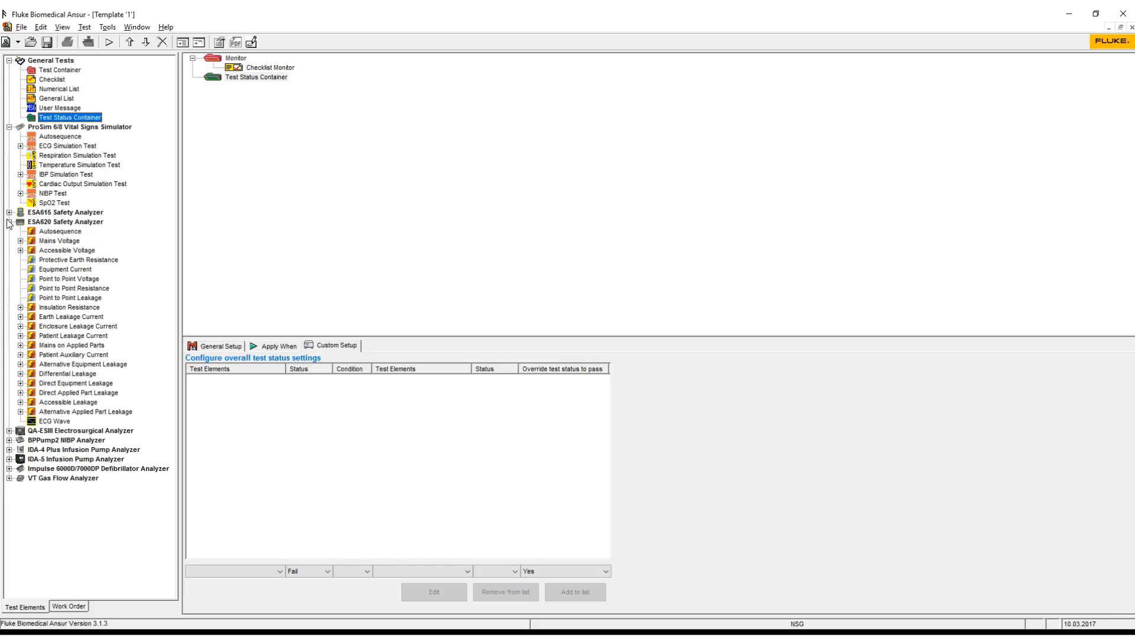
left_click(9, 223)
left_click(9, 231)
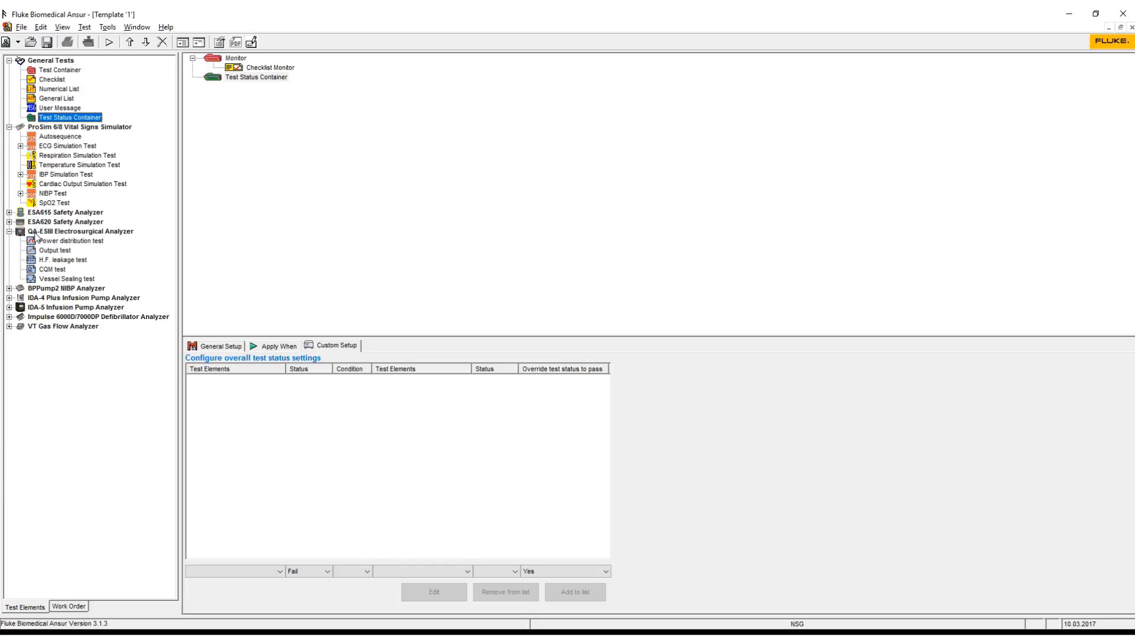
left_click(10, 232)
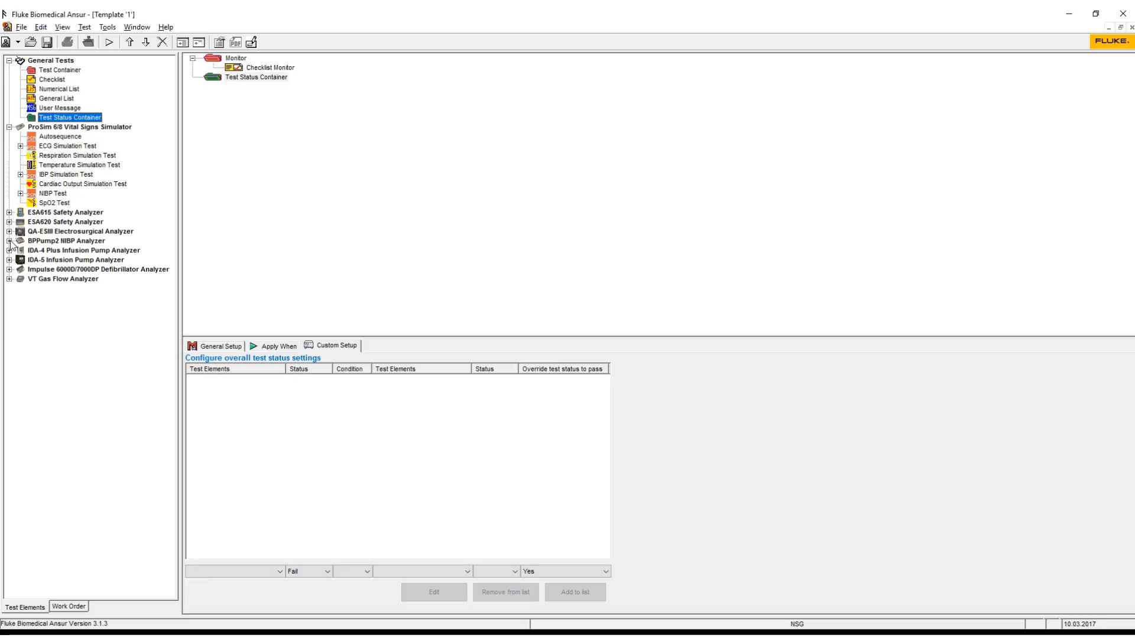
left_click(9, 241)
left_click(8, 241)
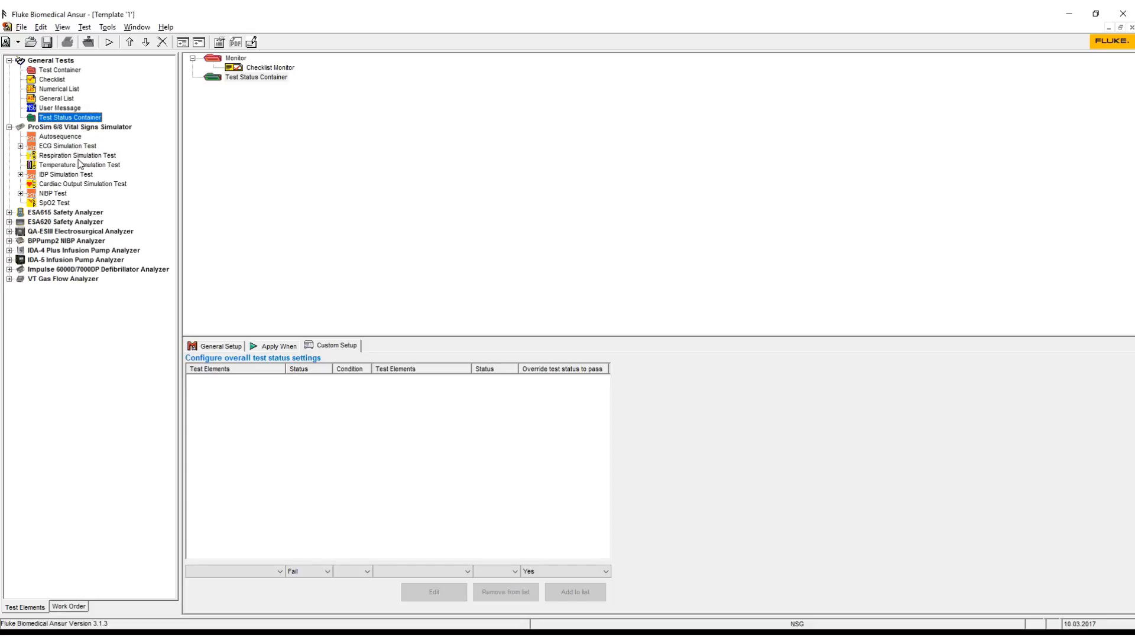
- Add the ProSim 6/8 Autosequence and the ECG Simulation Test group inside the Test Status Container
left_click(49, 139)
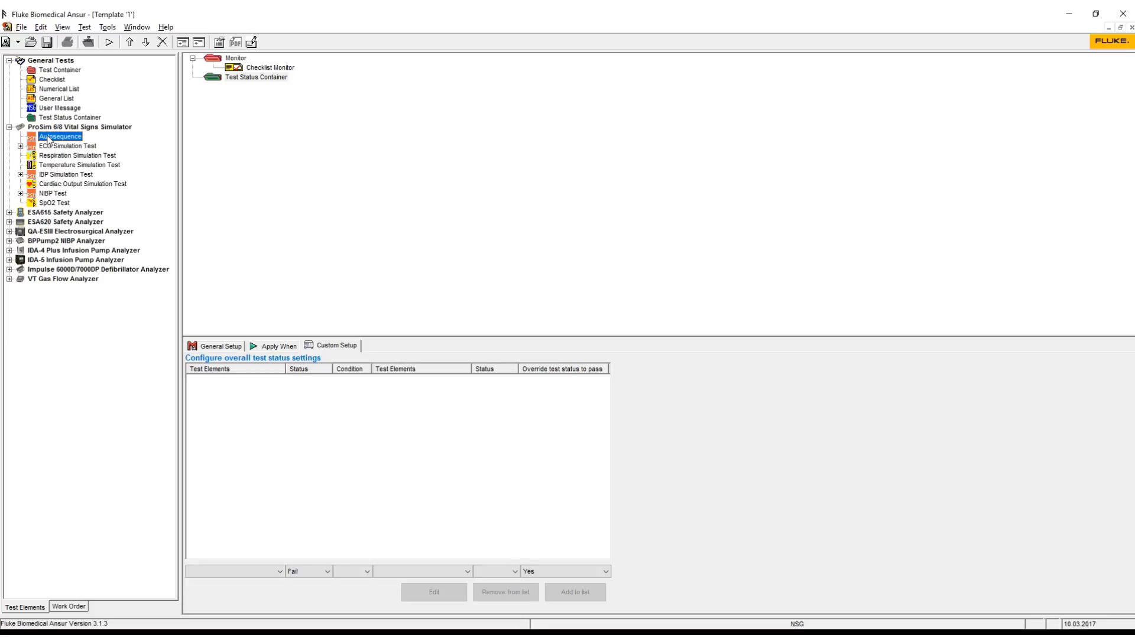
left_click_drag(49, 139, 234, 82)
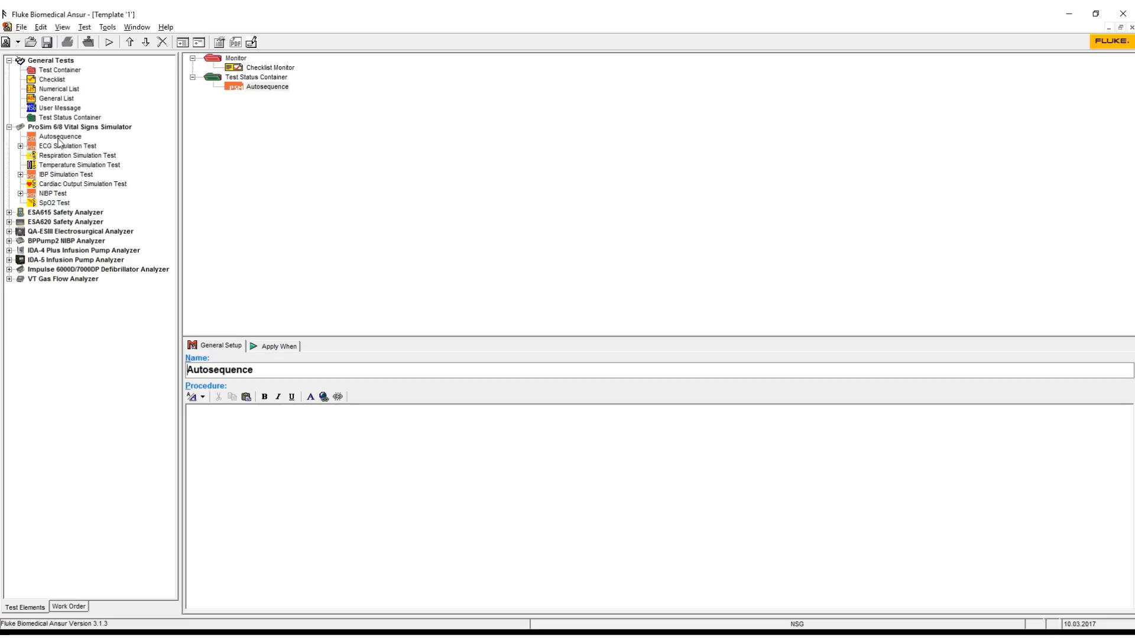
left_click(21, 146)
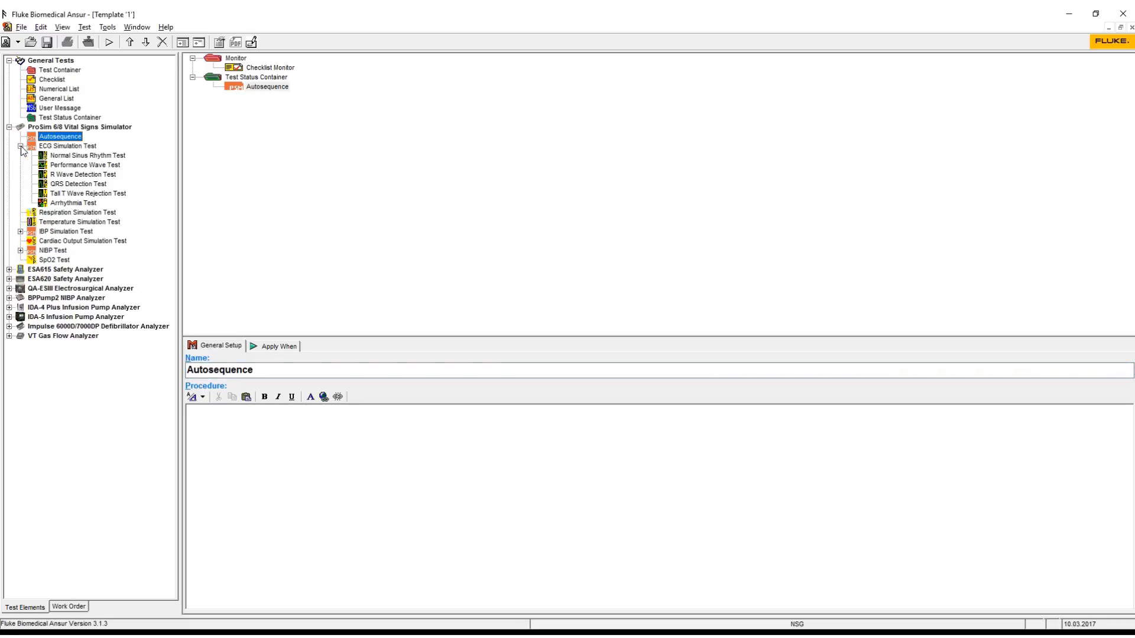
left_click(68, 156)
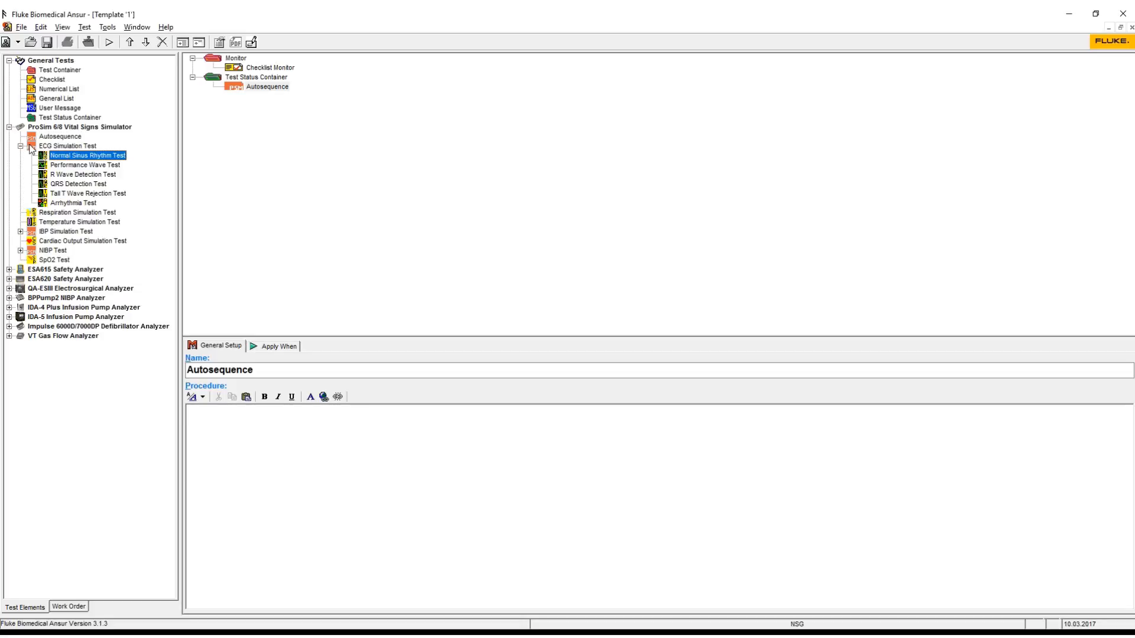
left_click_drag(32, 147, 243, 83)
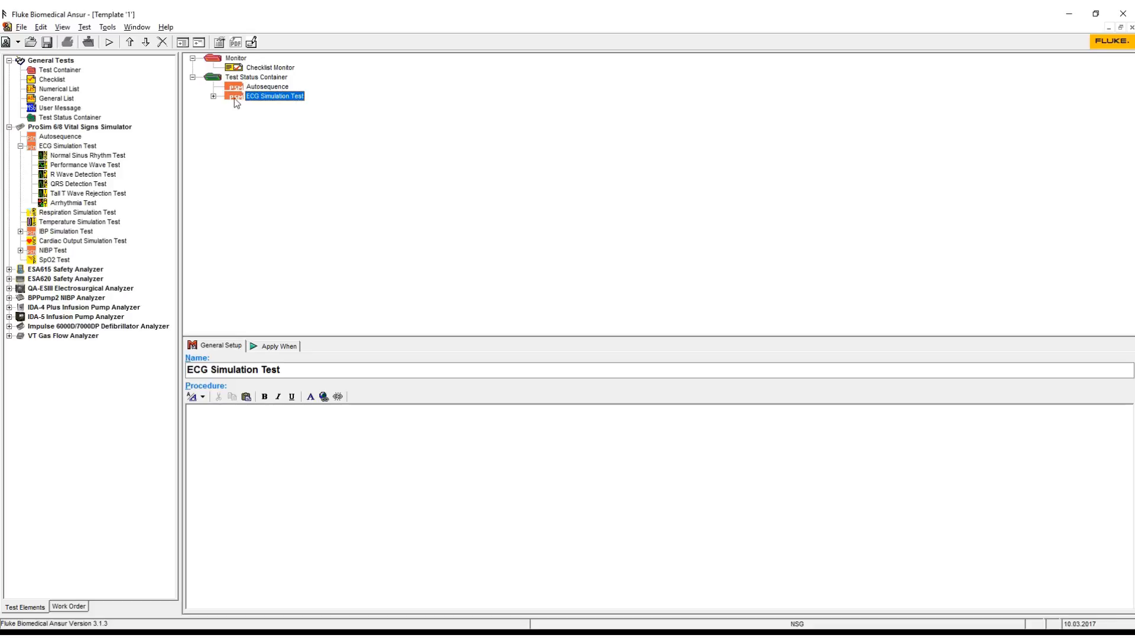
- Delete the Performance Wave, R Wave Detection, QRS Detection, Tall T Wave Rejection and Arrhythmia tests from the template's ECG Simulation Test group
left_click(213, 97)
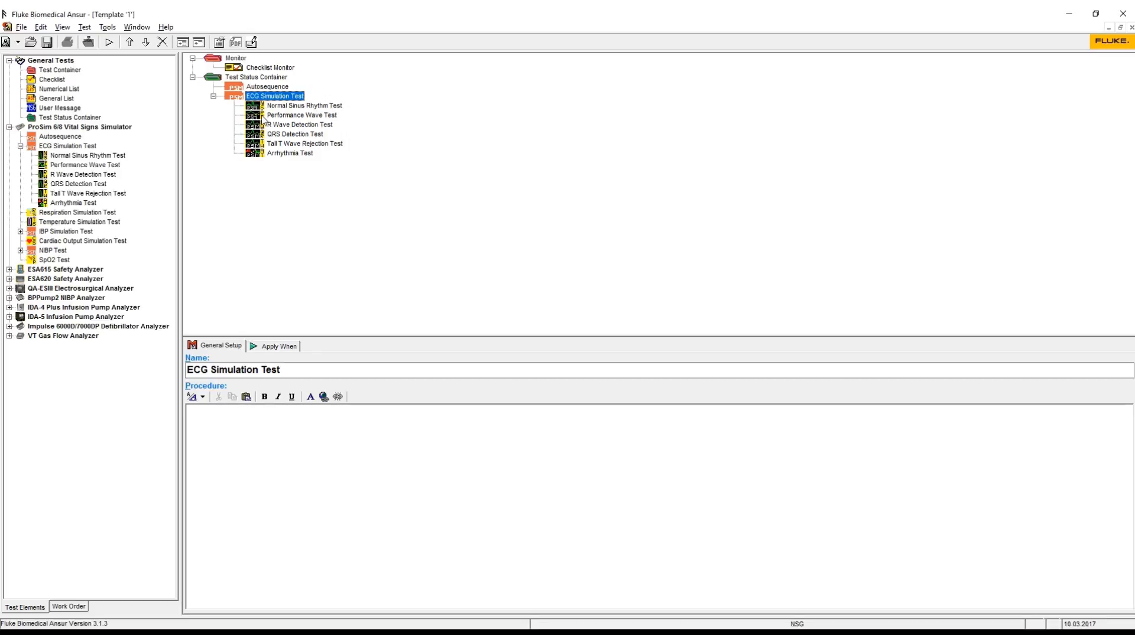
left_click(263, 116)
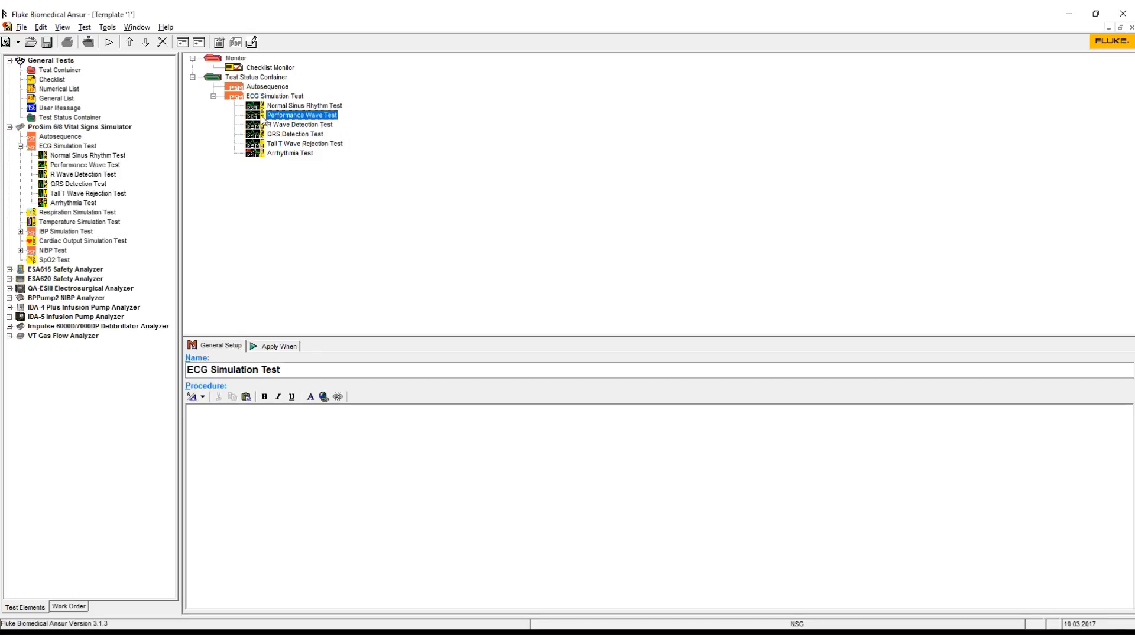
left_click(161, 43)
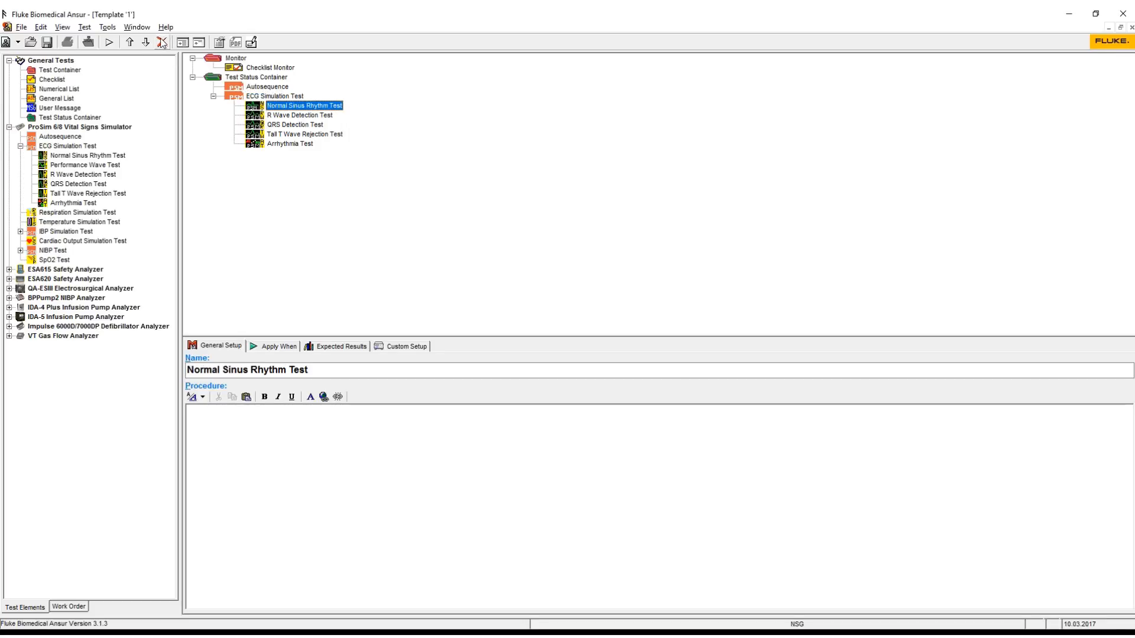
left_click(258, 118)
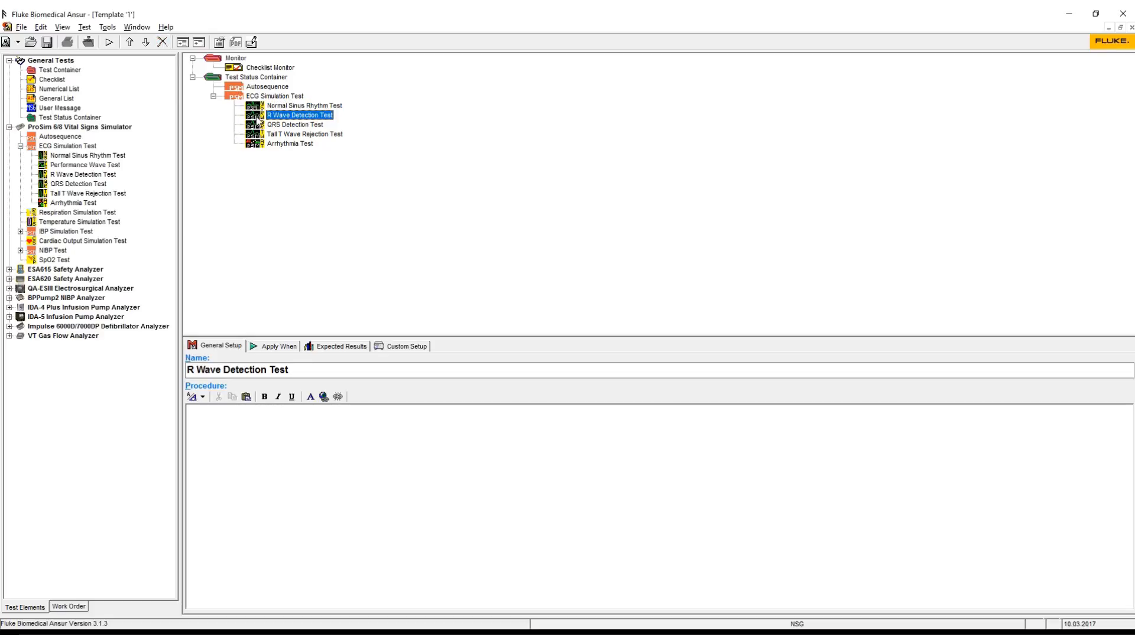
left_click(162, 42)
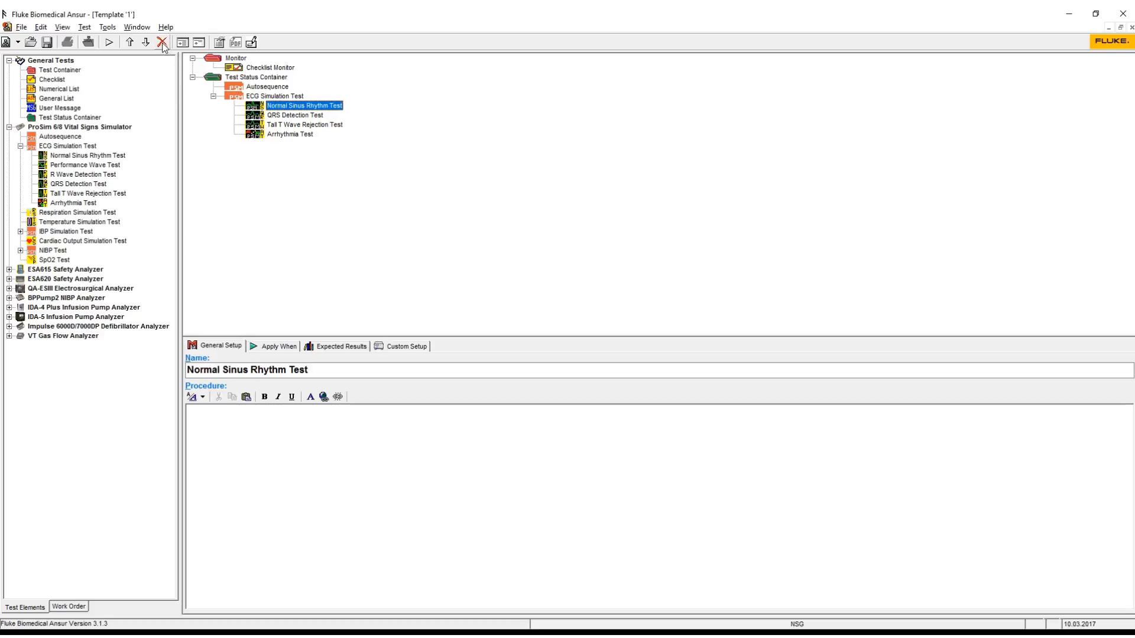
left_click(254, 118)
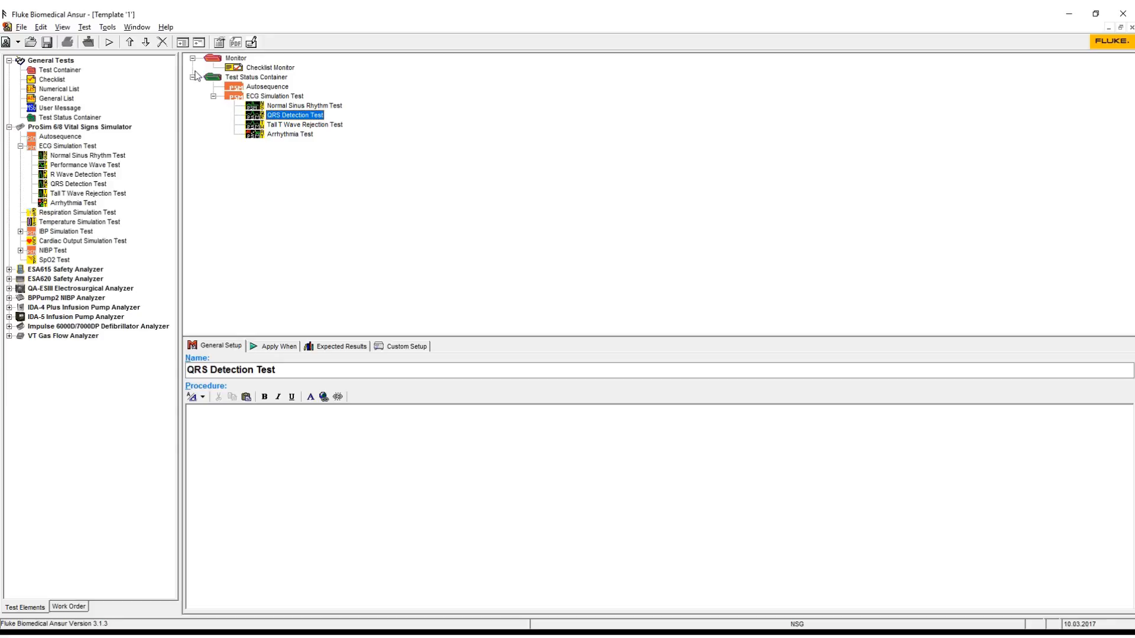
left_click(162, 43)
left_click(258, 119)
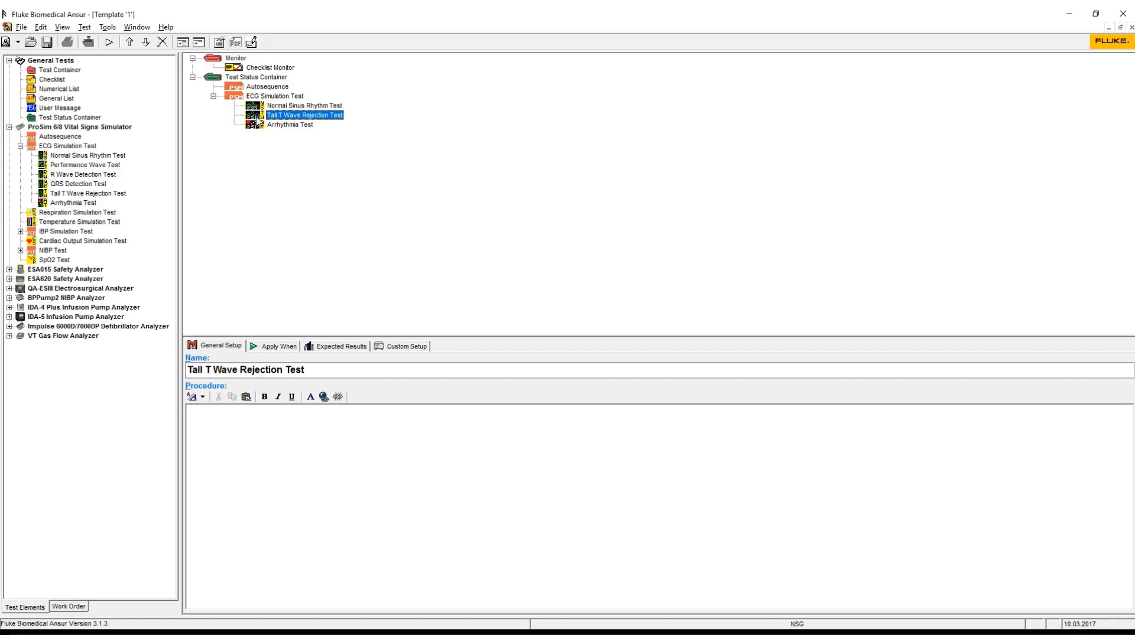
left_click(162, 43)
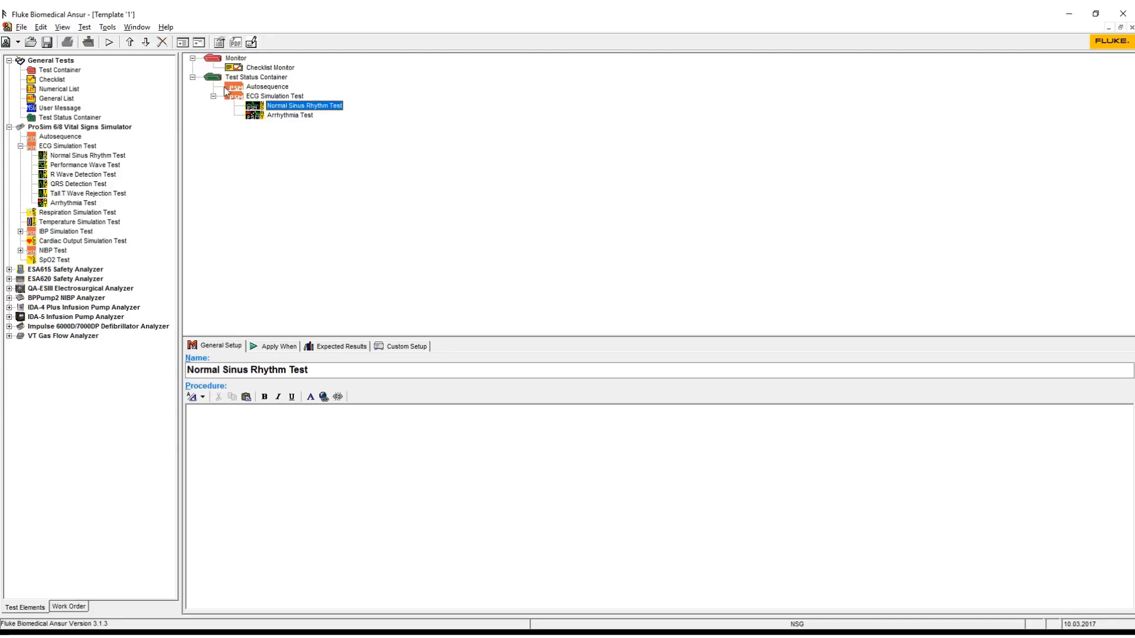
left_click(257, 118)
left_click(162, 42)
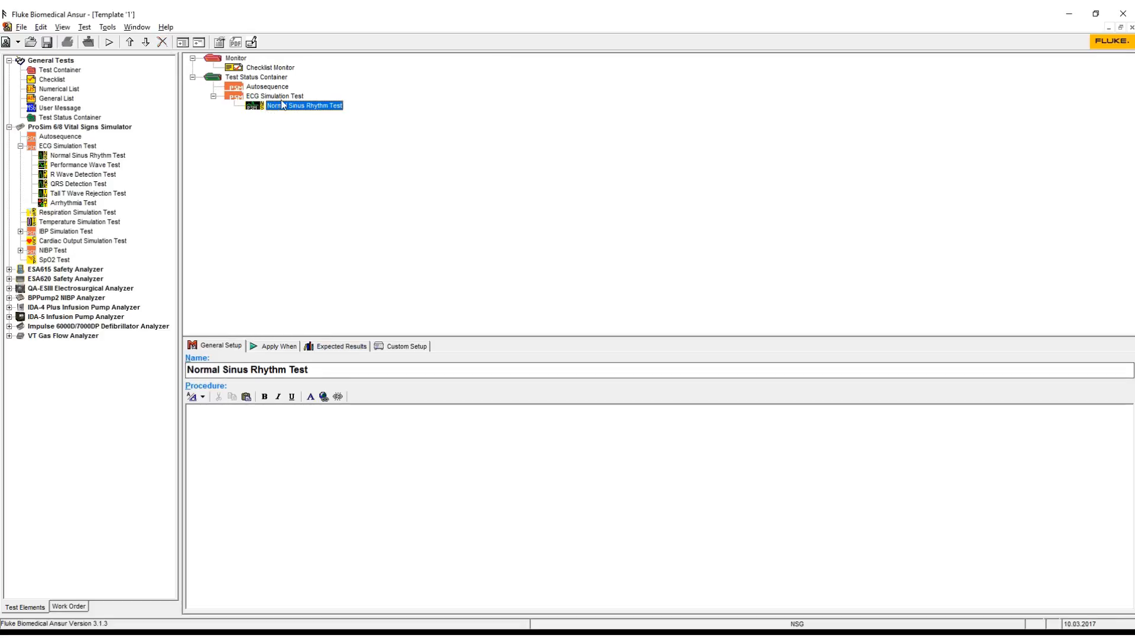
- Rename the Normal Sinus Rhythm Test in the template as "ECG Test - Check 60 bpm"
left_click(318, 369)
left_click(318, 370)
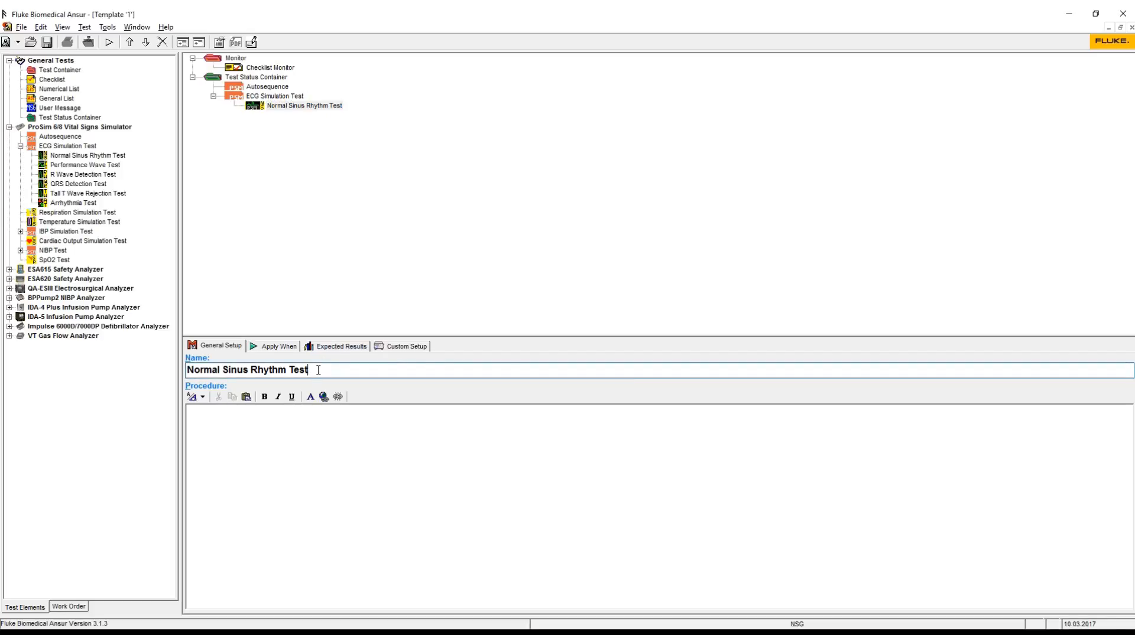
key("BackSpace")
key("BackSpace")
key("BackSpace")
key("BackSpace")
key("BackSpace")
key("BackSpace")
key("BackSpace")
key("BackSpace")
key("BackSpace")
key("BackSpace")
key("BackSpace")
key("BackSpace")
key("BackSpace")
key("BackSpace")
key("BackSpace")
key("BackSpace")
key("BackSpace")
key("BackSpace")
key("BackSpace")
key("BackSpace")
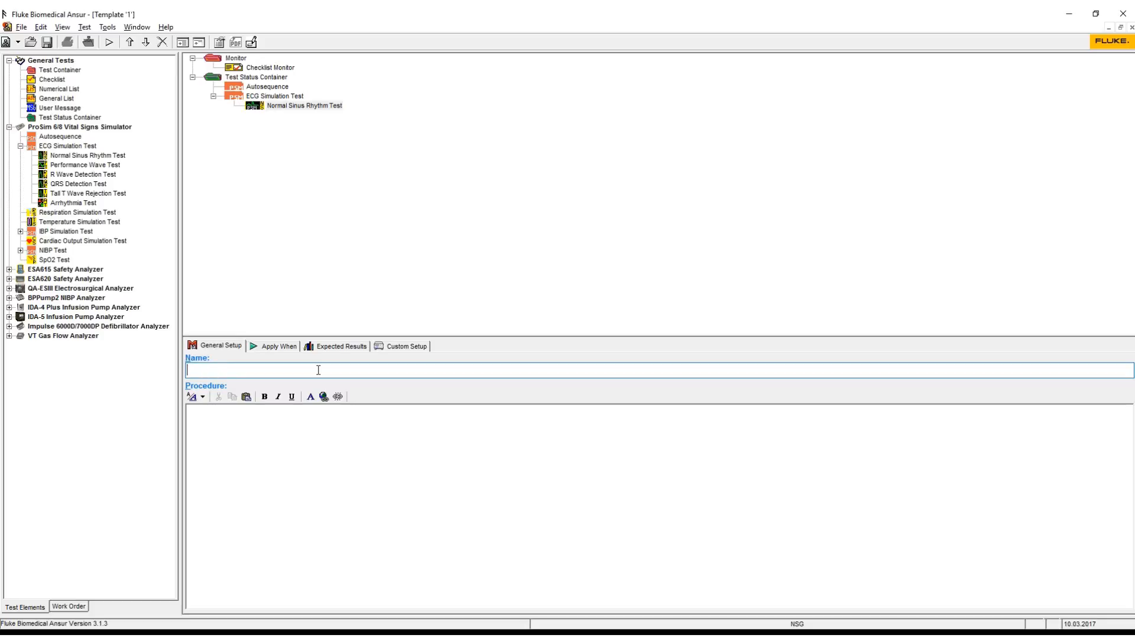
type("ECG")
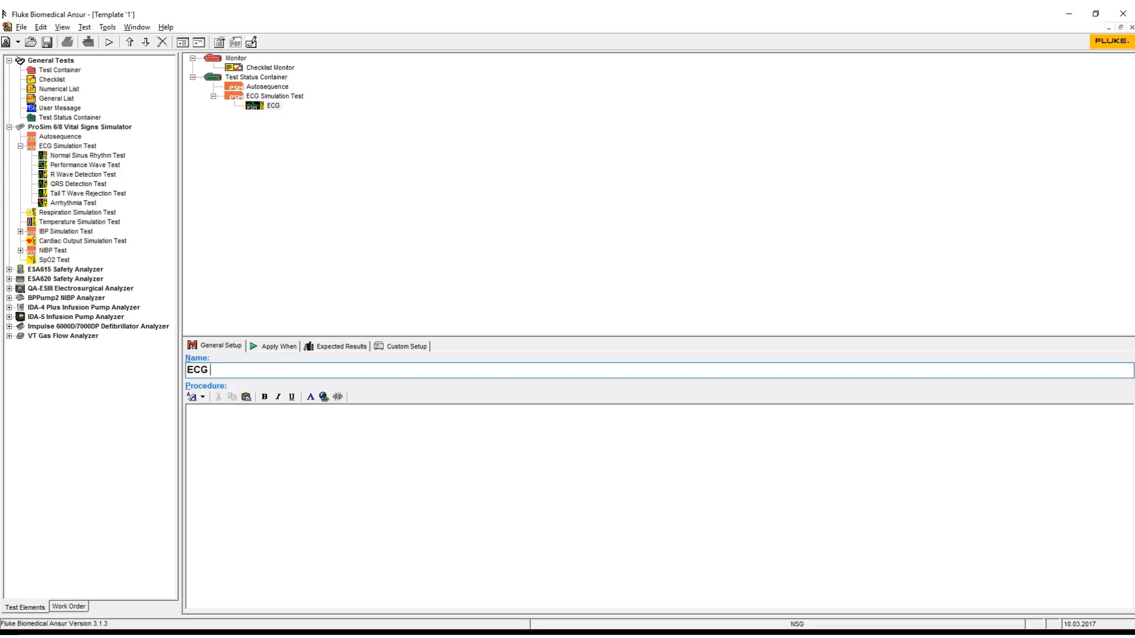
type(" Test ")
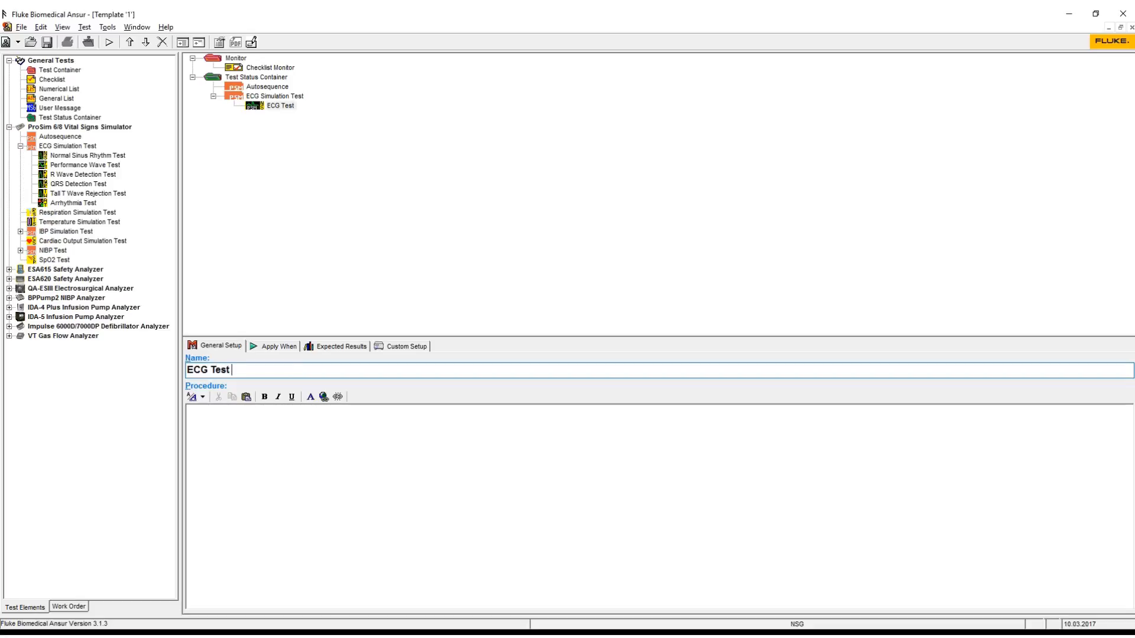
type("- Check 60")
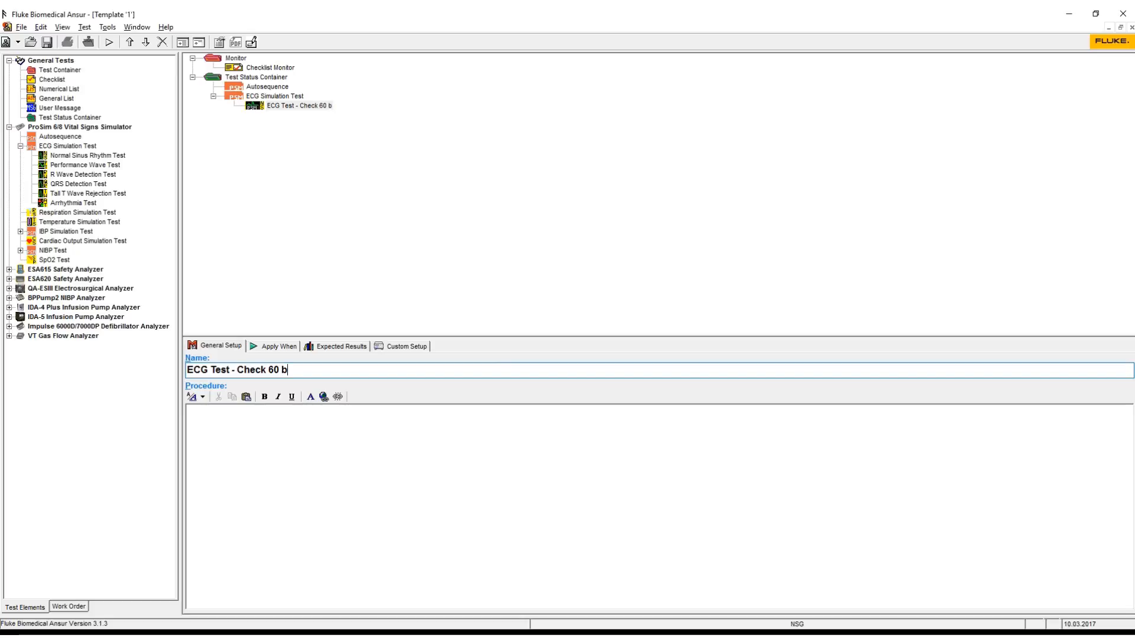
type(" bpm")
- Set the ECG test's simulation duration to 16 s in its custom setup, leaving the indefinite option off
left_click(401, 347)
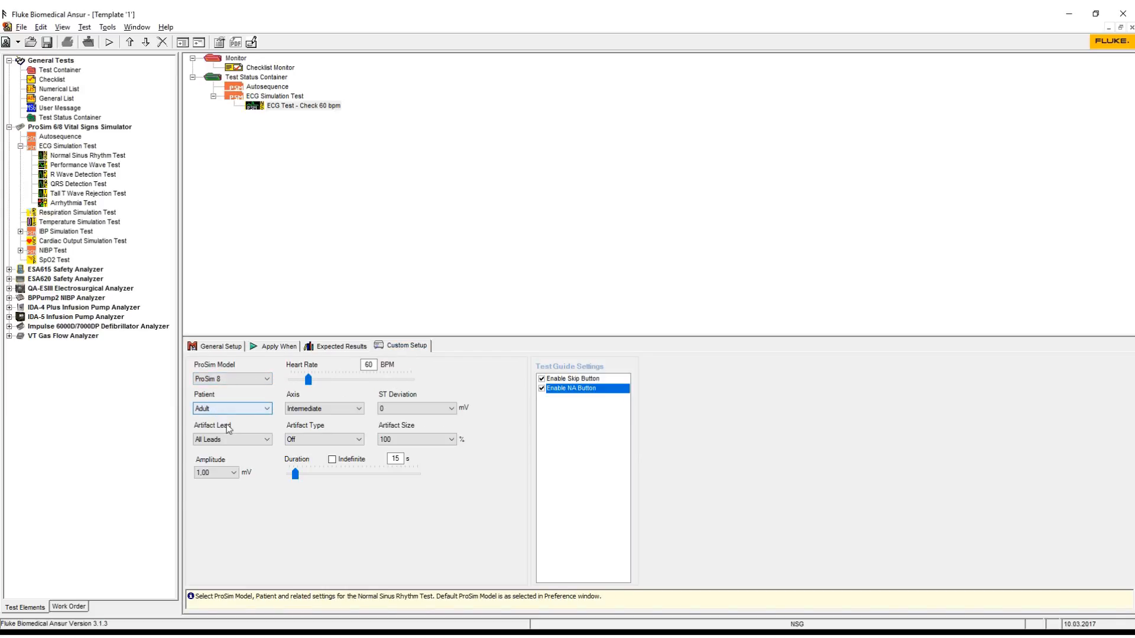
left_click(366, 366)
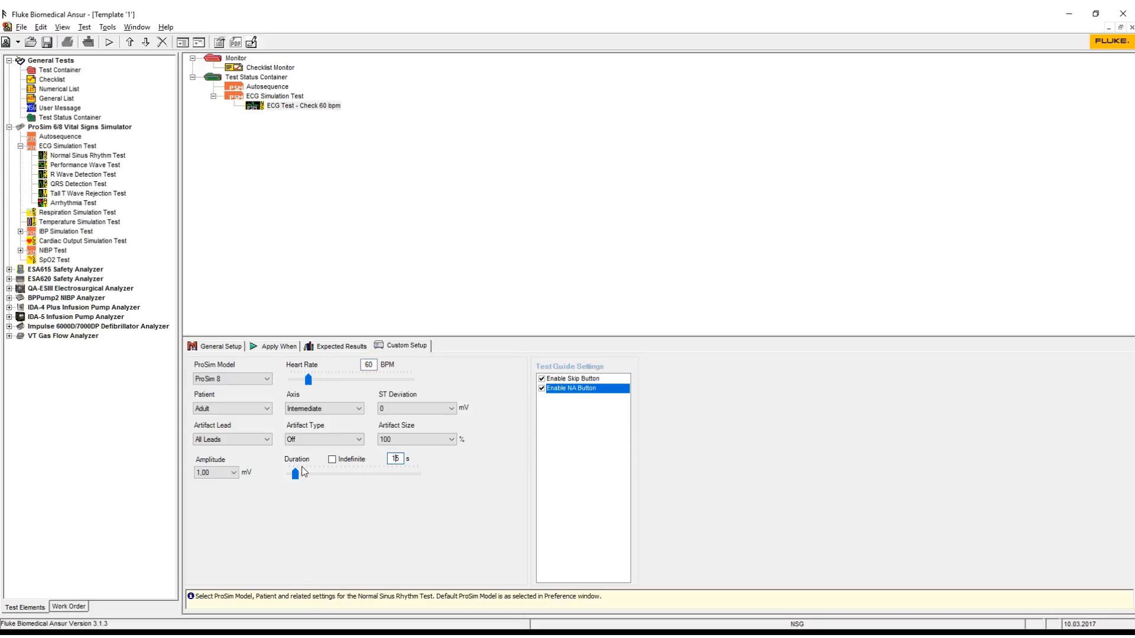
left_click(337, 474)
left_click(337, 474)
left_click(294, 475)
left_click(331, 460)
left_click(332, 460)
left_click(316, 476)
left_click_drag(300, 477, 296, 474)
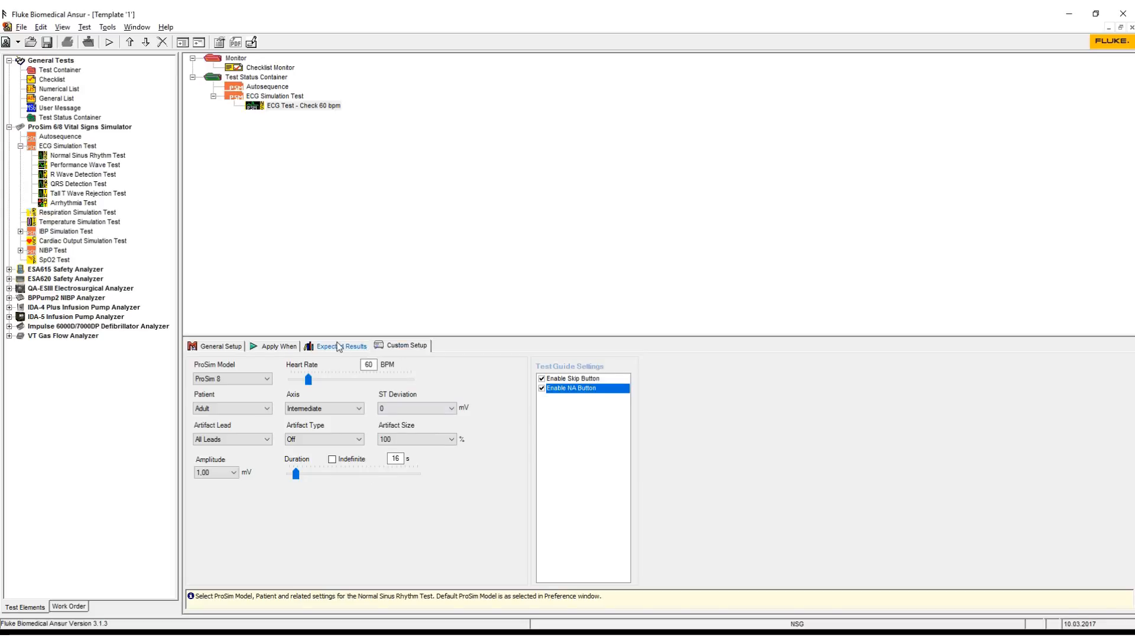
- Set the ECG test's expected heart rate limits to 61 BPM high and 59 BPM low
left_click(341, 348)
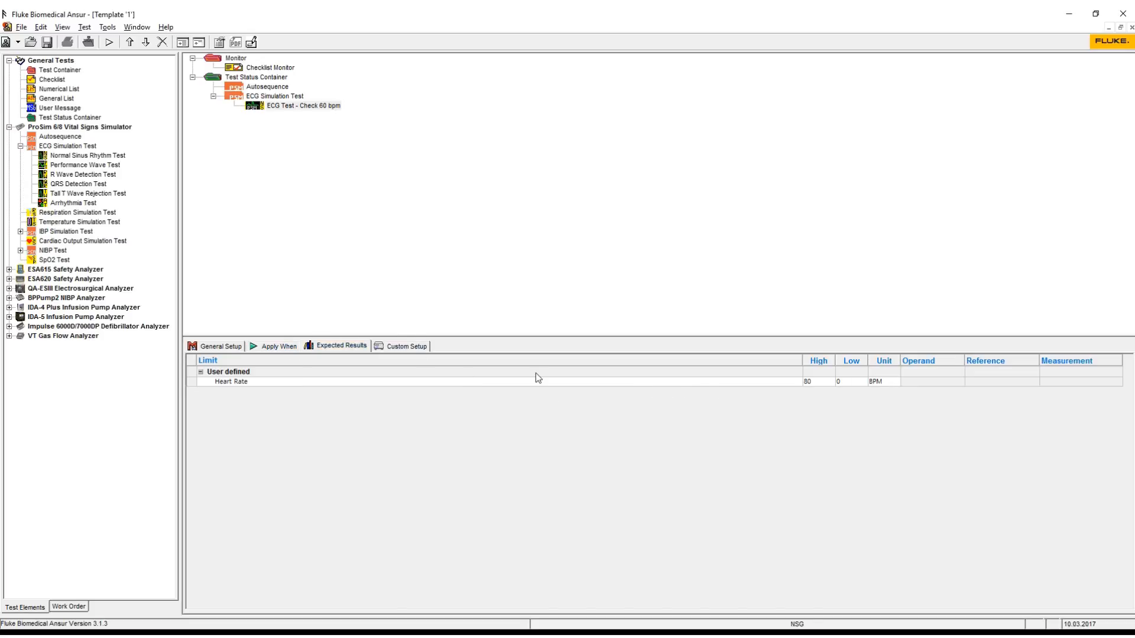
left_click(826, 381)
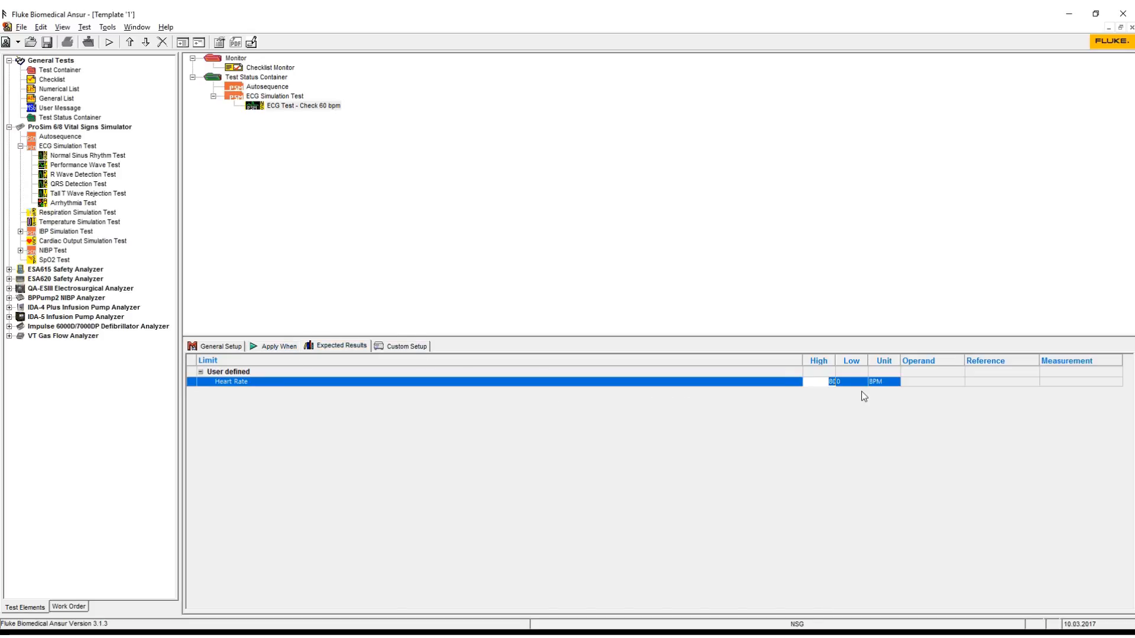
type("61")
key("Tab")
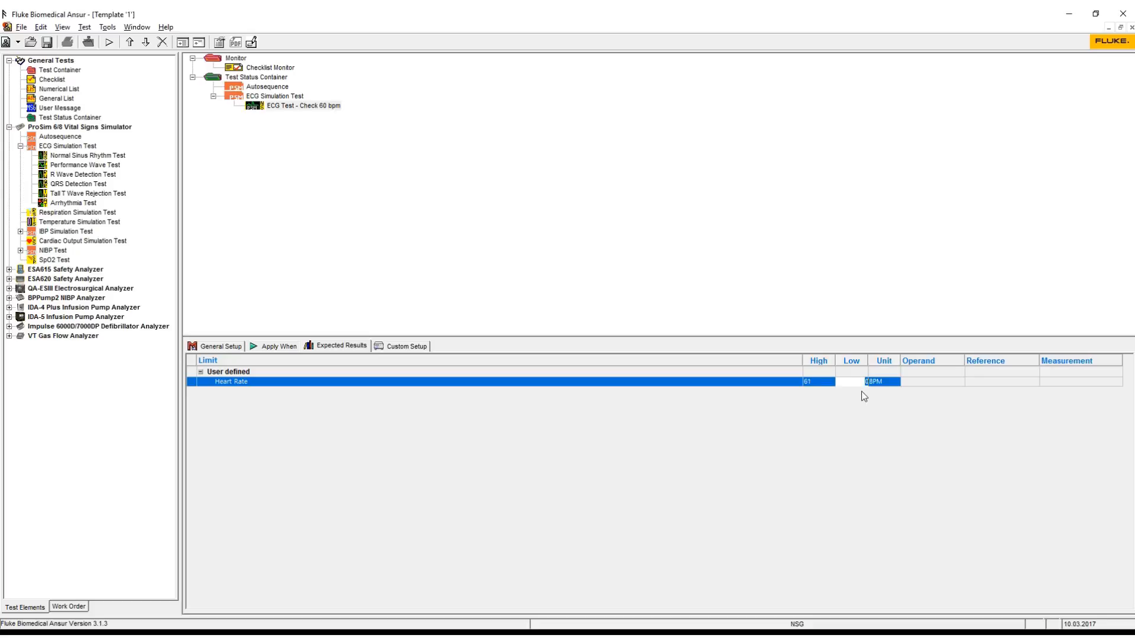
type("59")
key("Return")
- Disable the Skip and NA buttons in the ECG test's test guide settings
left_click(406, 348)
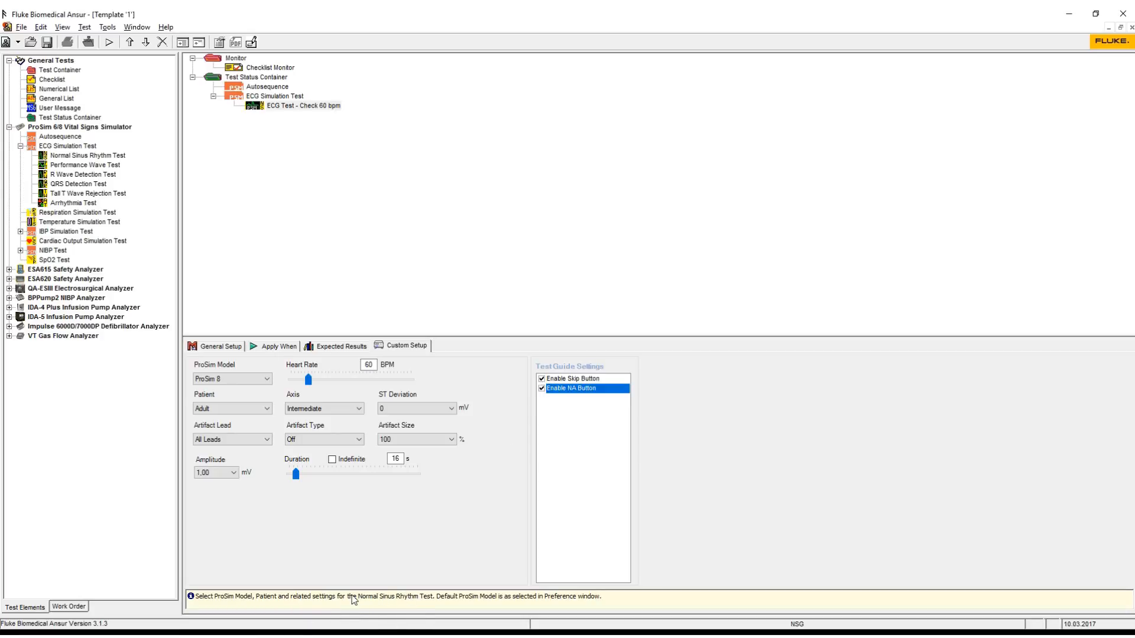
left_click(541, 379)
left_click(544, 390)
- Add the ProSim 6/8 IBP Simulation Test group to the Test Status Container and expand it to show its tests
left_click(21, 232)
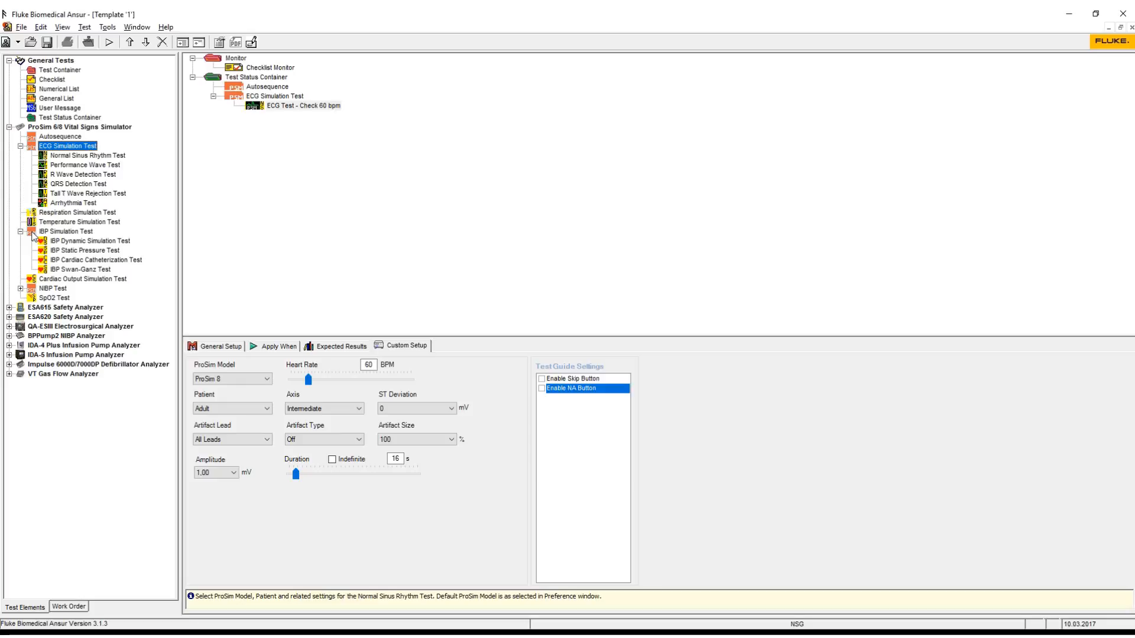
left_click_drag(32, 236, 239, 82)
left_click(214, 116)
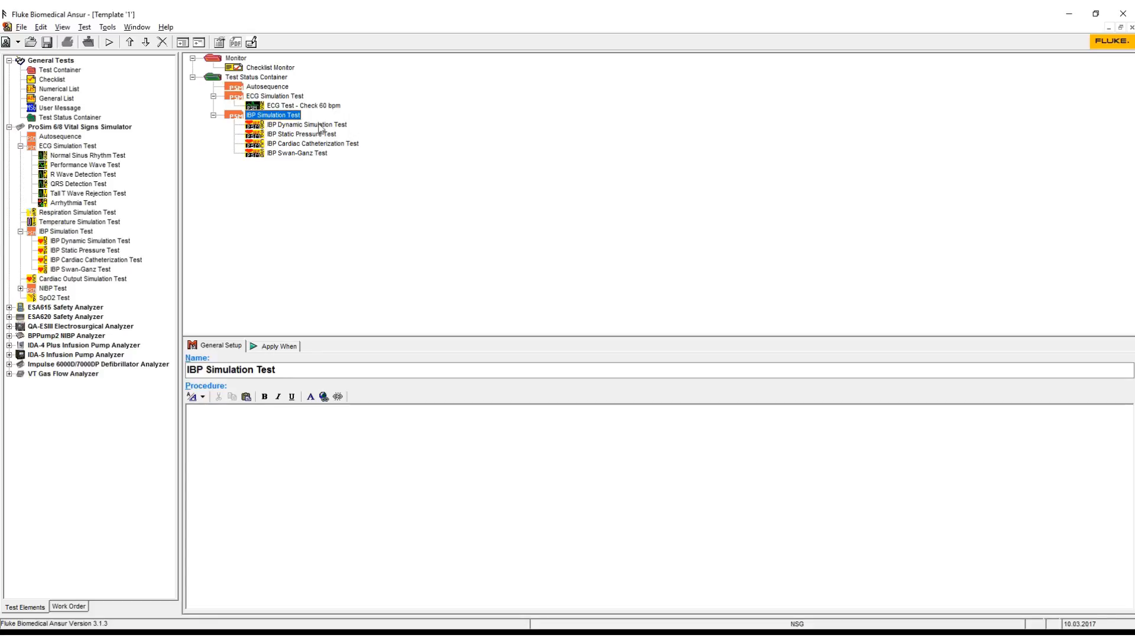
- Review the IBP Dynamic Simulation Test's custom setup and its expected limits, including the options for adding or deleting a limit
left_click(262, 127)
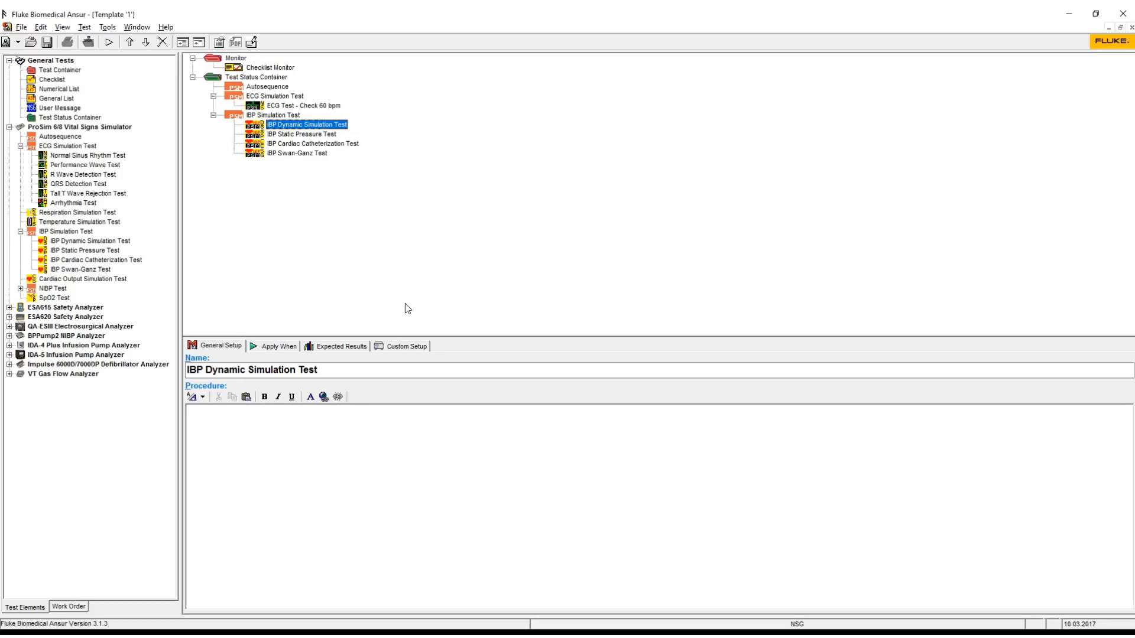
left_click(400, 346)
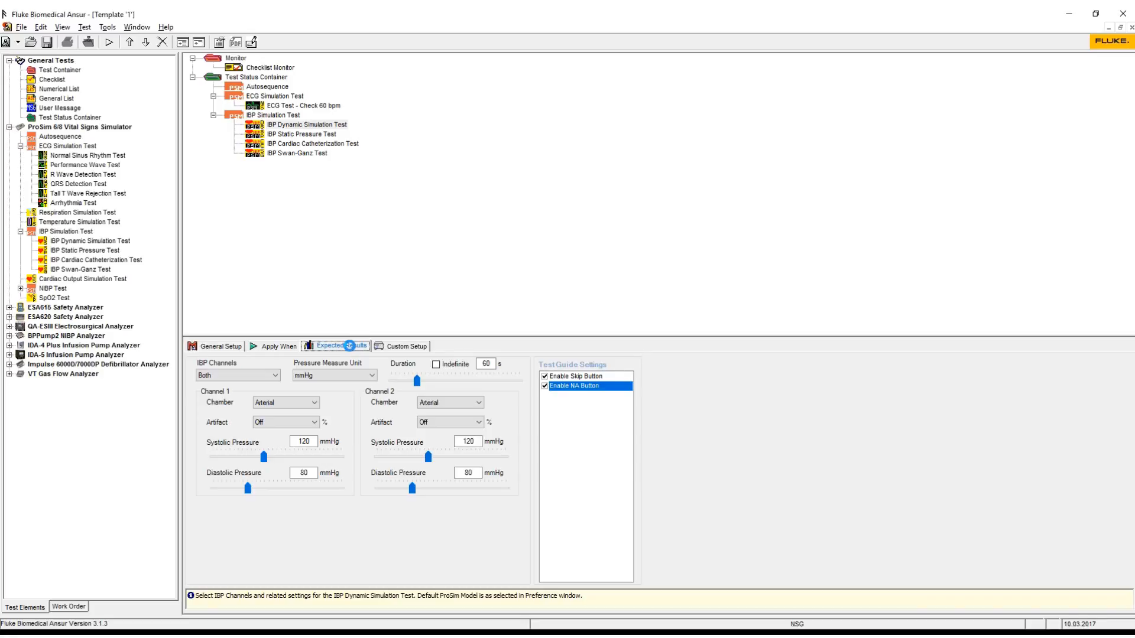
left_click(357, 347)
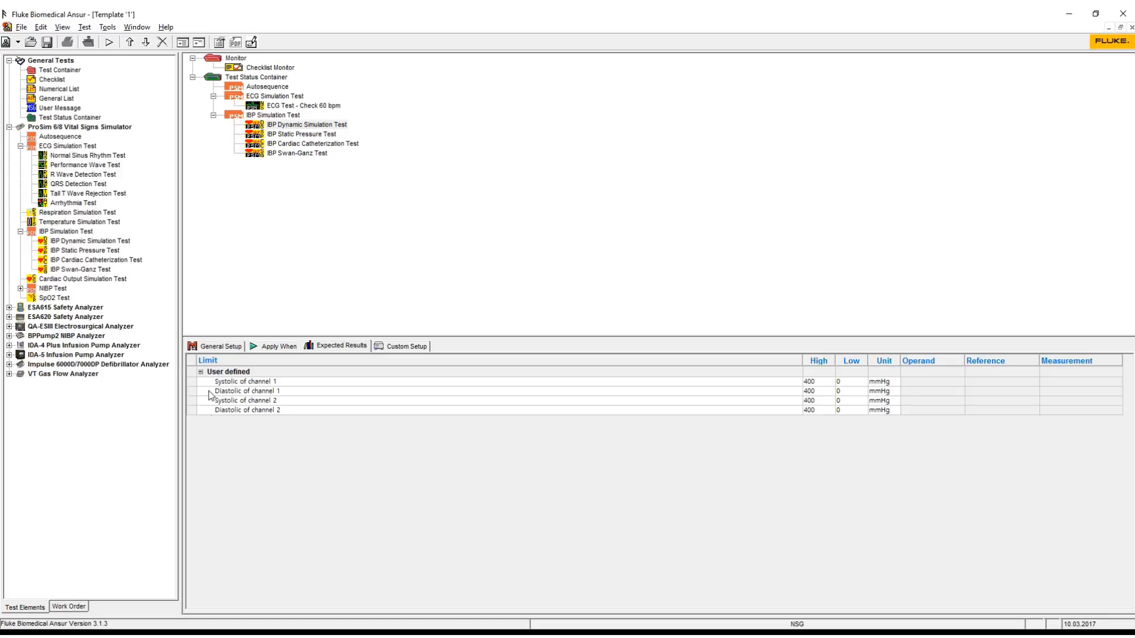
left_click(208, 410)
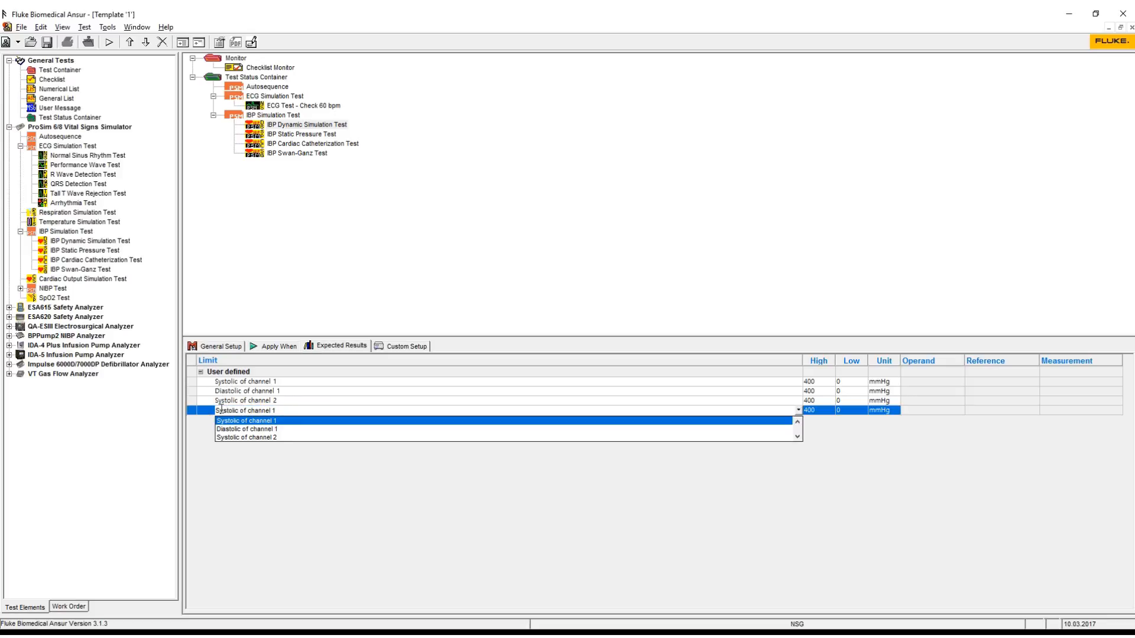
right_click(207, 410)
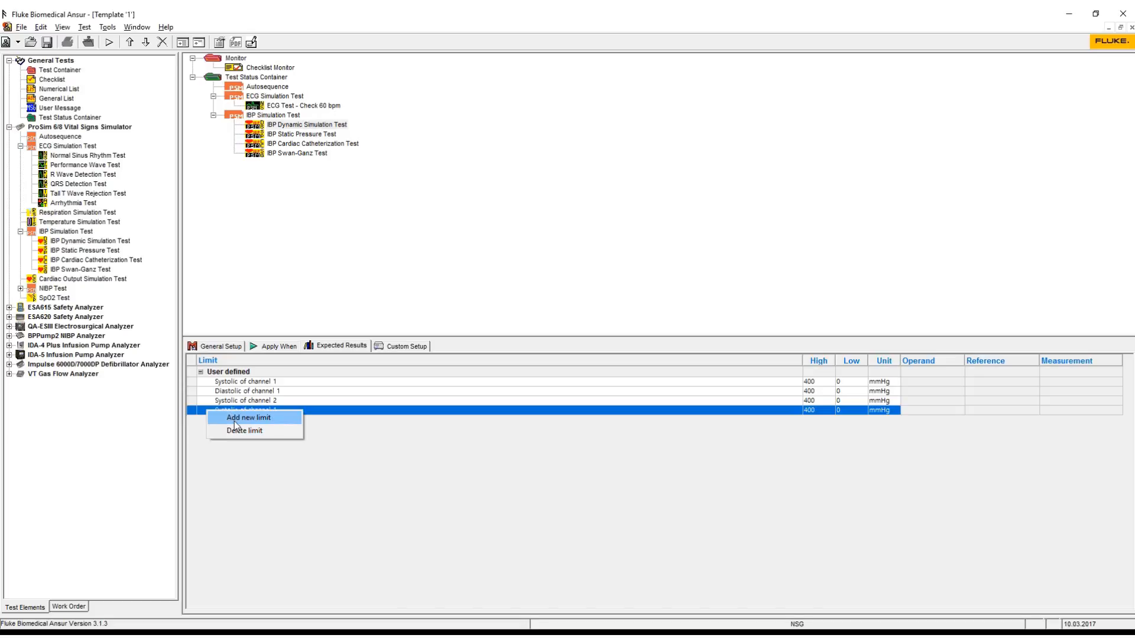
left_click(402, 346)
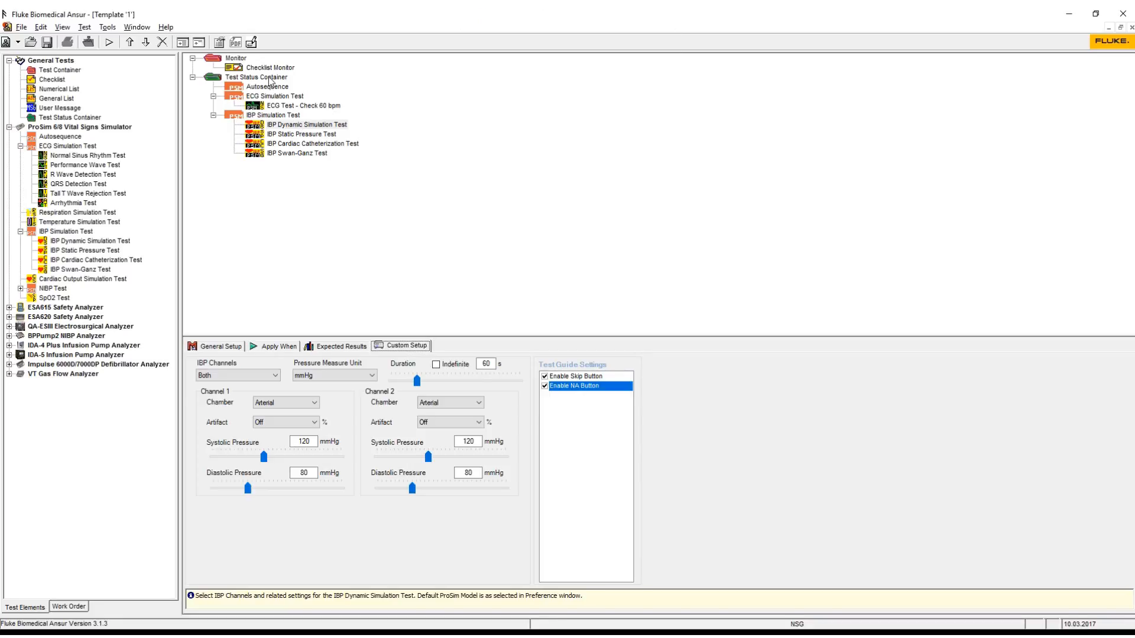
- Rename the Test Status Container as "ECG test"
left_click(269, 78)
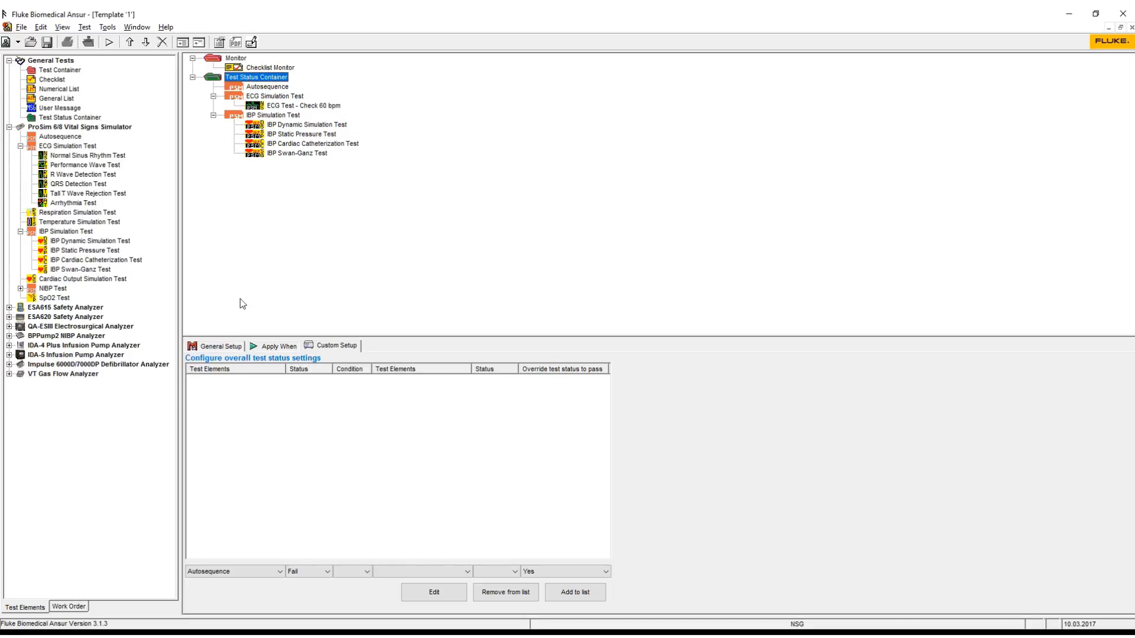
left_click(221, 346)
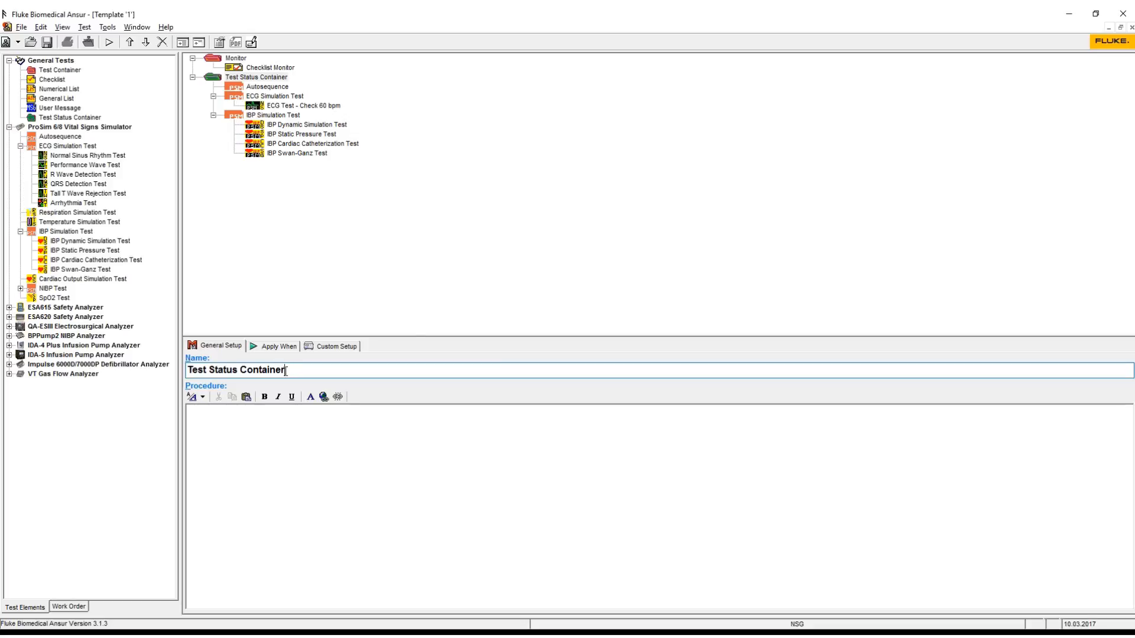
left_click_drag(285, 370, 197, 370)
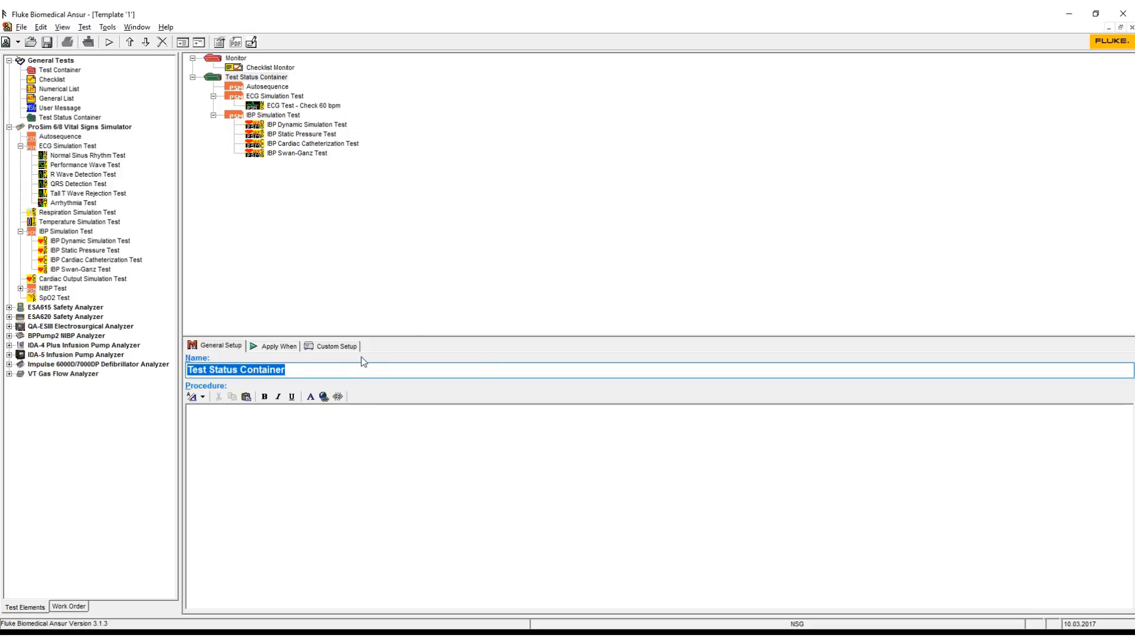
type("EC")
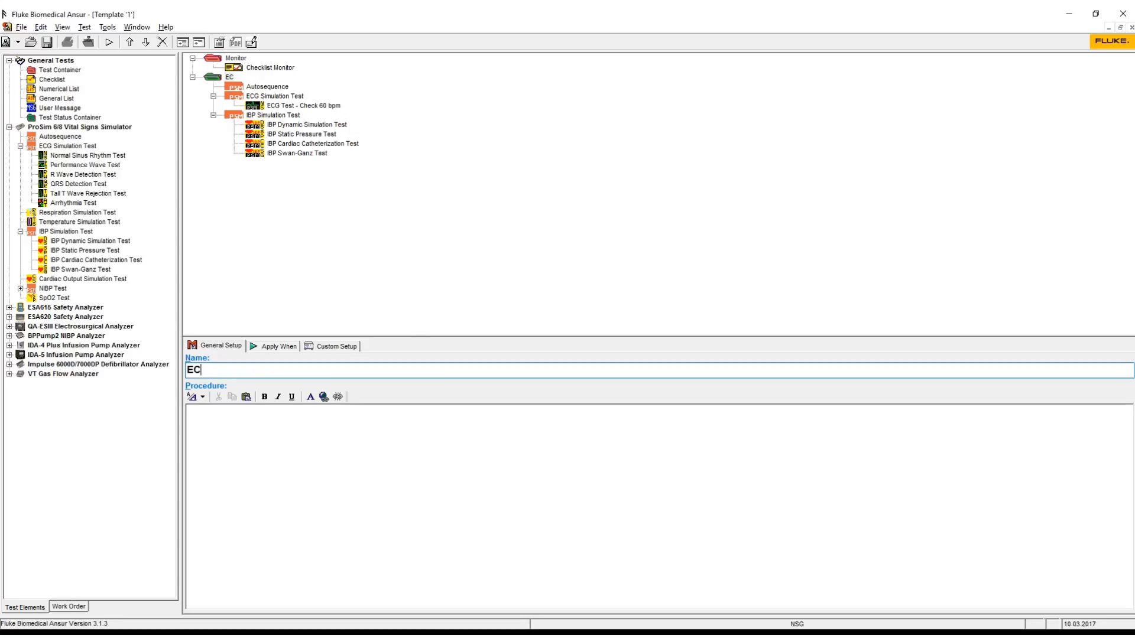
type("G t")
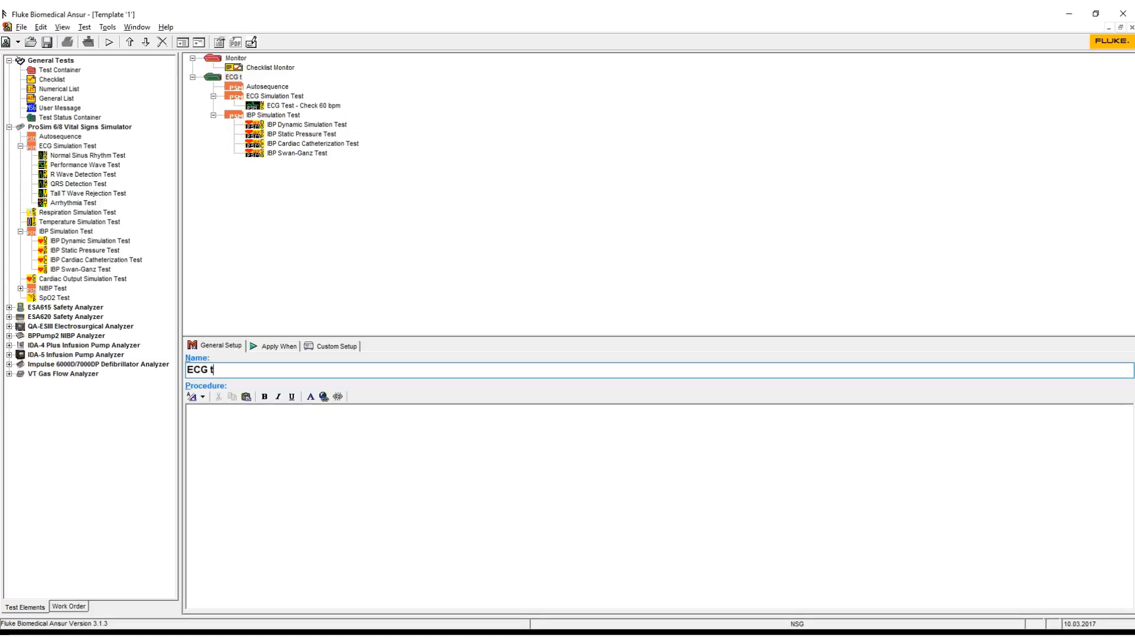
type("est")
left_click(374, 279)
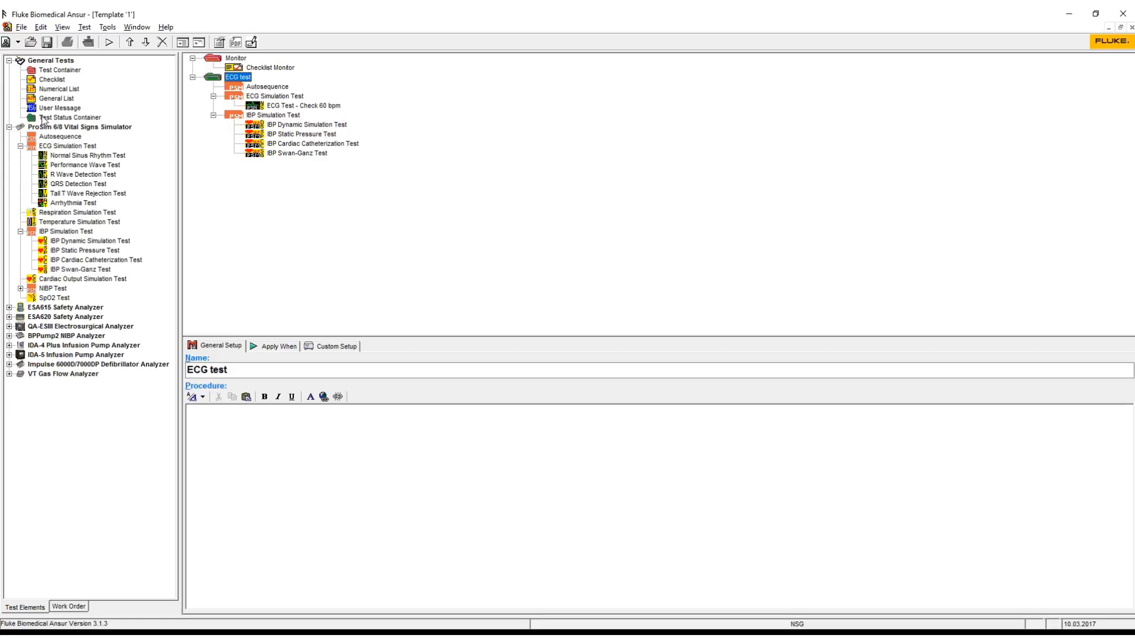
- Add a second Test Status Container at the end of the template and move the IBP Simulation Test group into it
left_click_drag(43, 120, 210, 169)
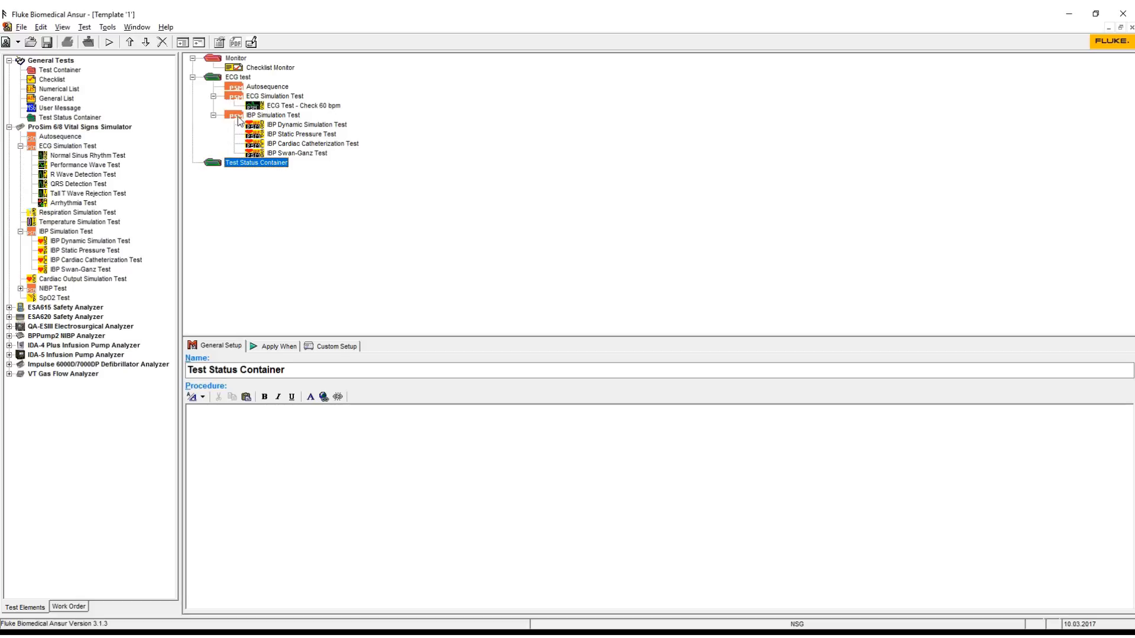
left_click_drag(238, 120, 236, 162)
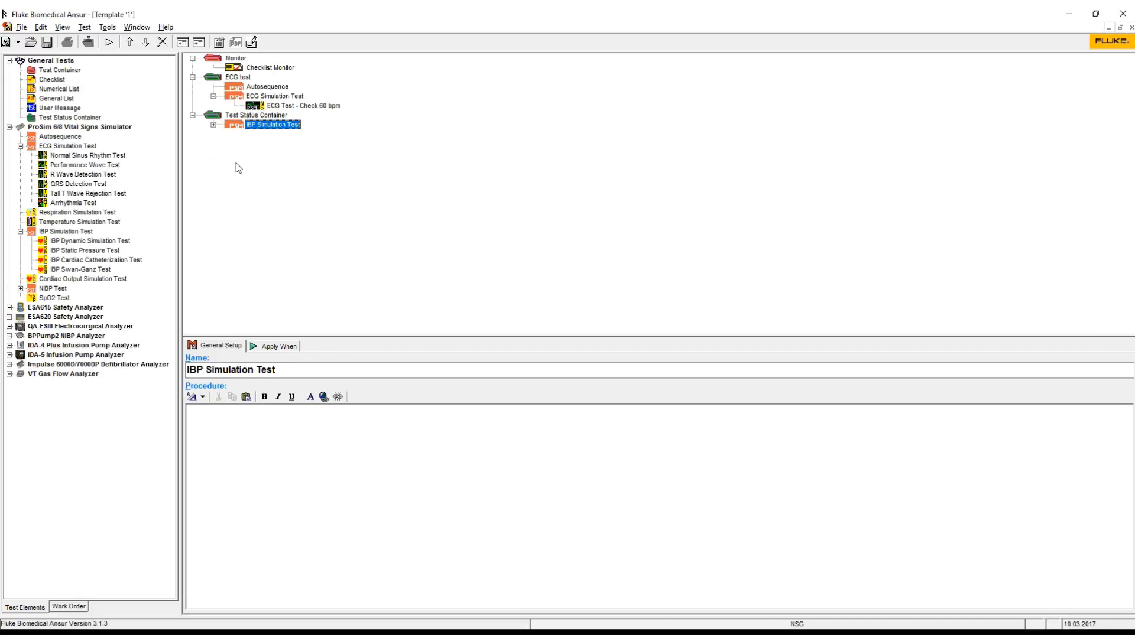
- Rename the new Test Status Container holding the IBP Simulation Test group as "IBP test"
left_click(245, 115)
left_click(303, 367)
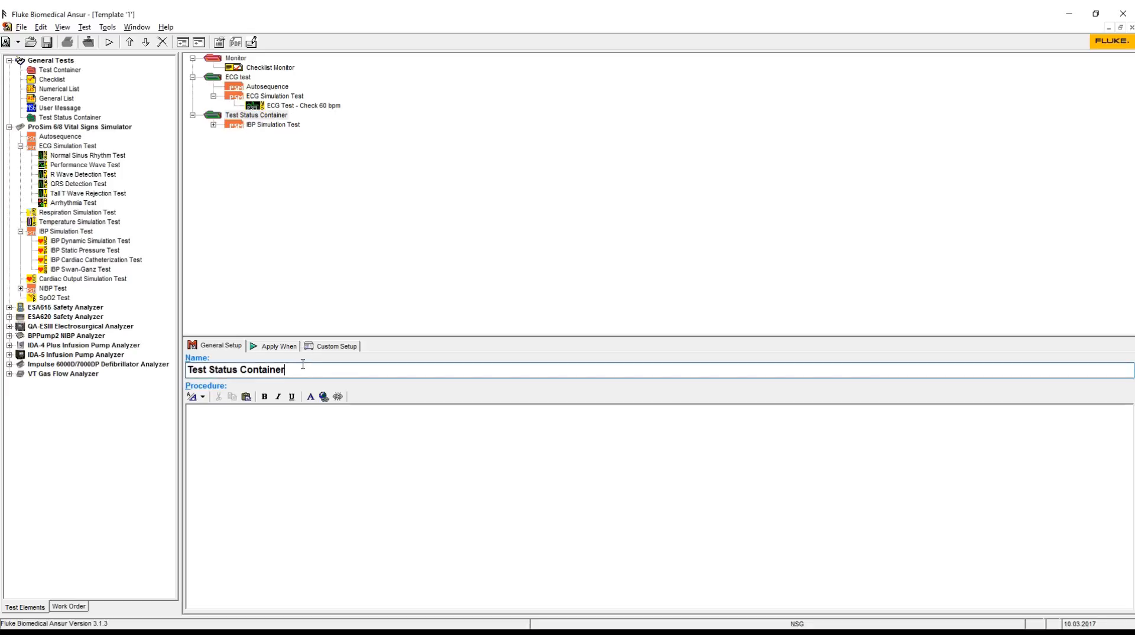
key("BackSpace")
key("BackSpace")
key("BackSpace")
key("BackSpace")
key("BackSpace")
key("BackSpace")
key("BackSpace")
key("BackSpace")
key("BackSpace")
key("BackSpace")
key("BackSpace")
key("BackSpace")
key("BackSpace")
key("BackSpace")
key("BackSpace")
key("BackSpace")
key("BackSpace")
key("BackSpace")
key("BackSpace")
key("BackSpace")
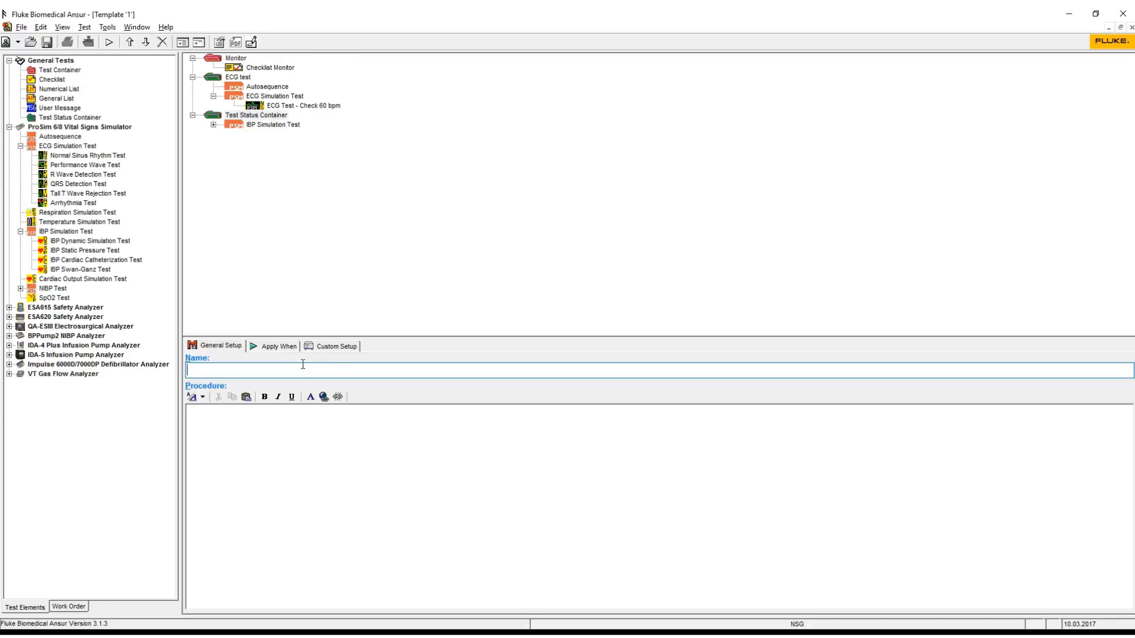
type("IBP test")
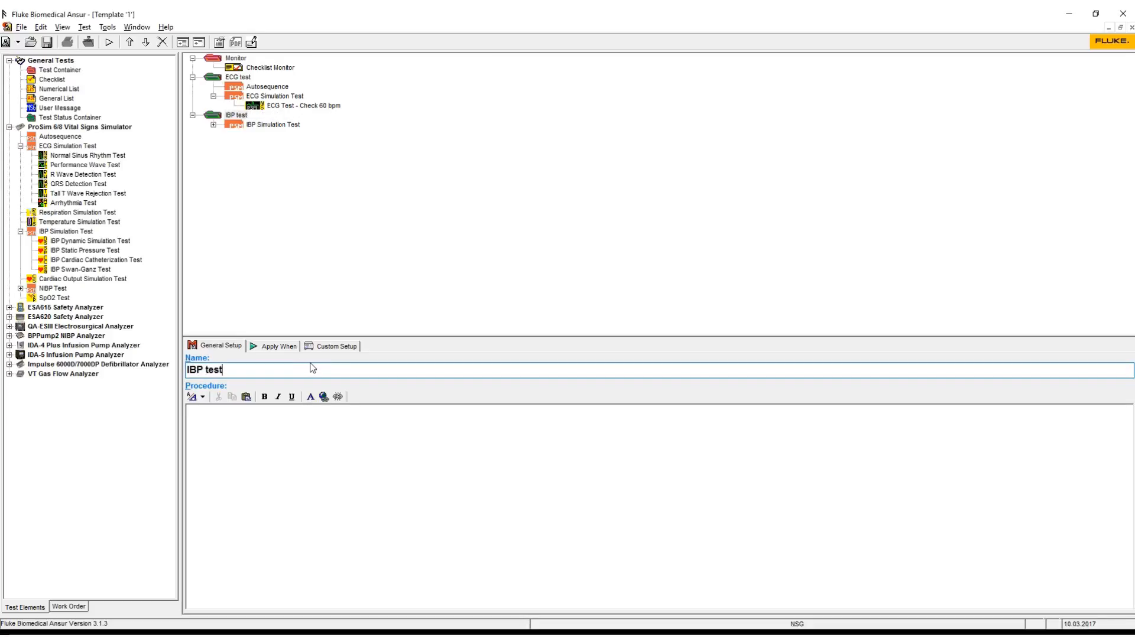
left_click(300, 250)
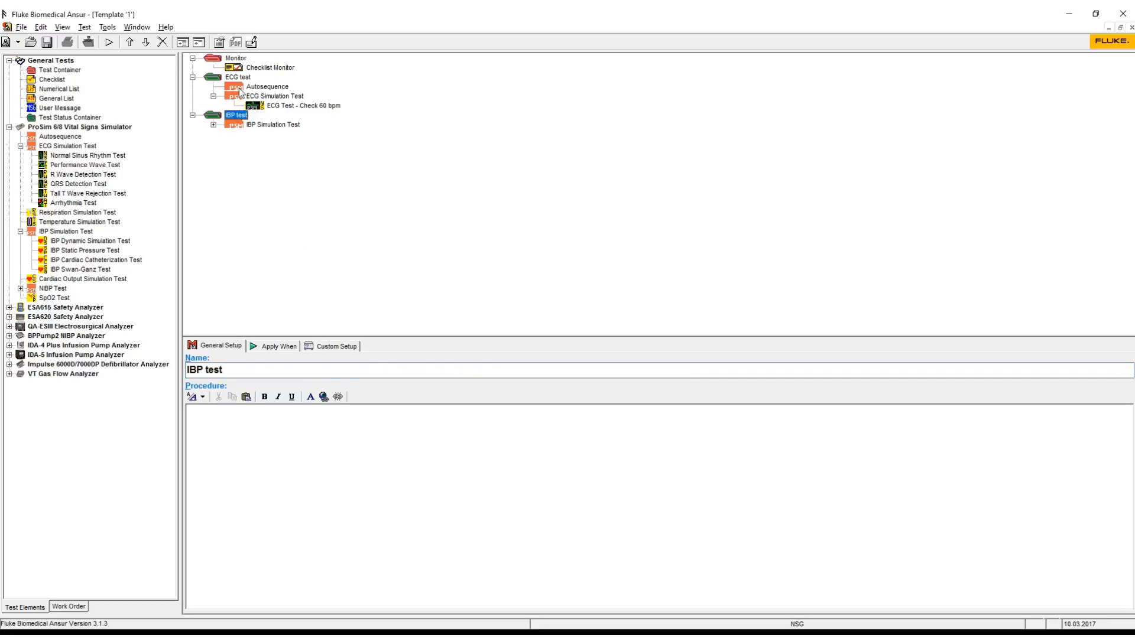
- Check the contents of the Monitor, ECG test and IBP test containers, and leave all three collapsed
left_click(214, 125)
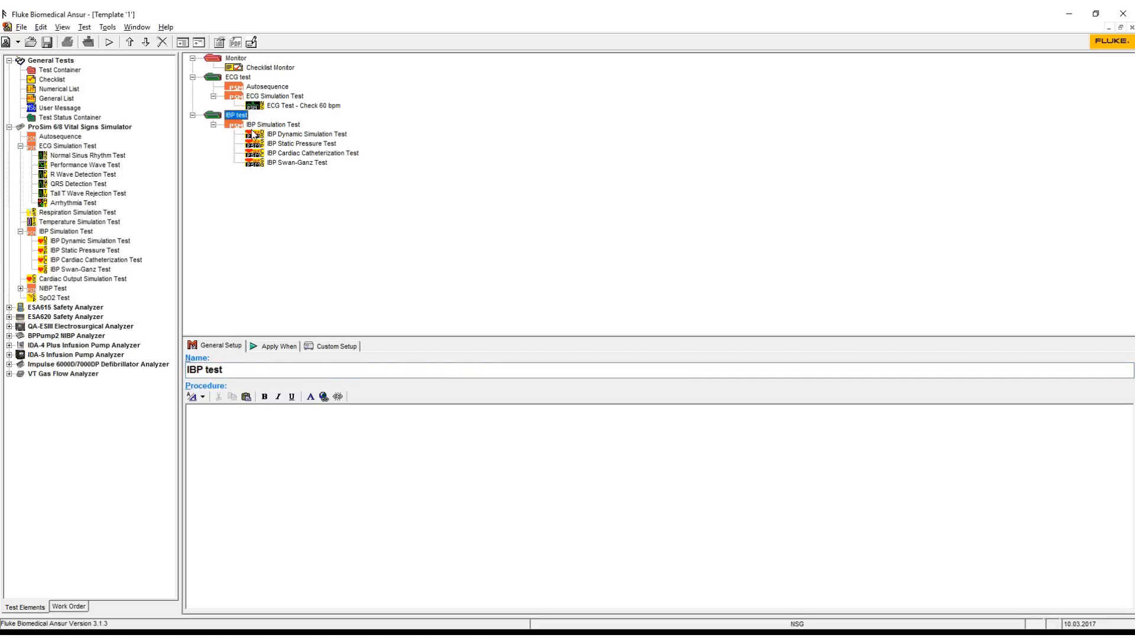
left_click(192, 115)
left_click(193, 78)
left_click(192, 58)
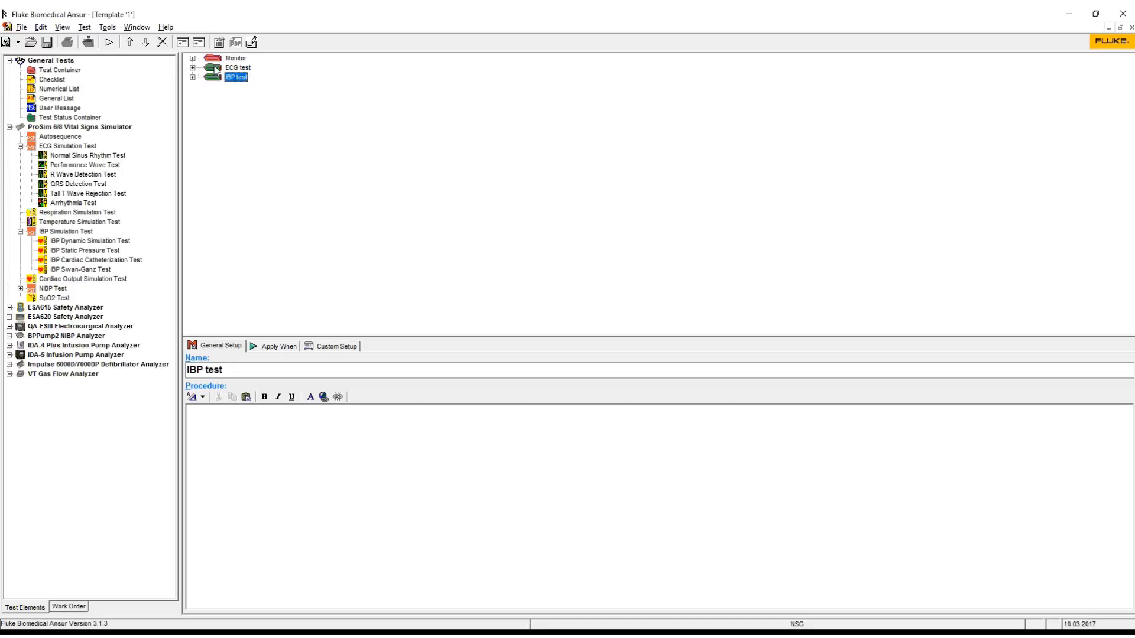
left_click(193, 77)
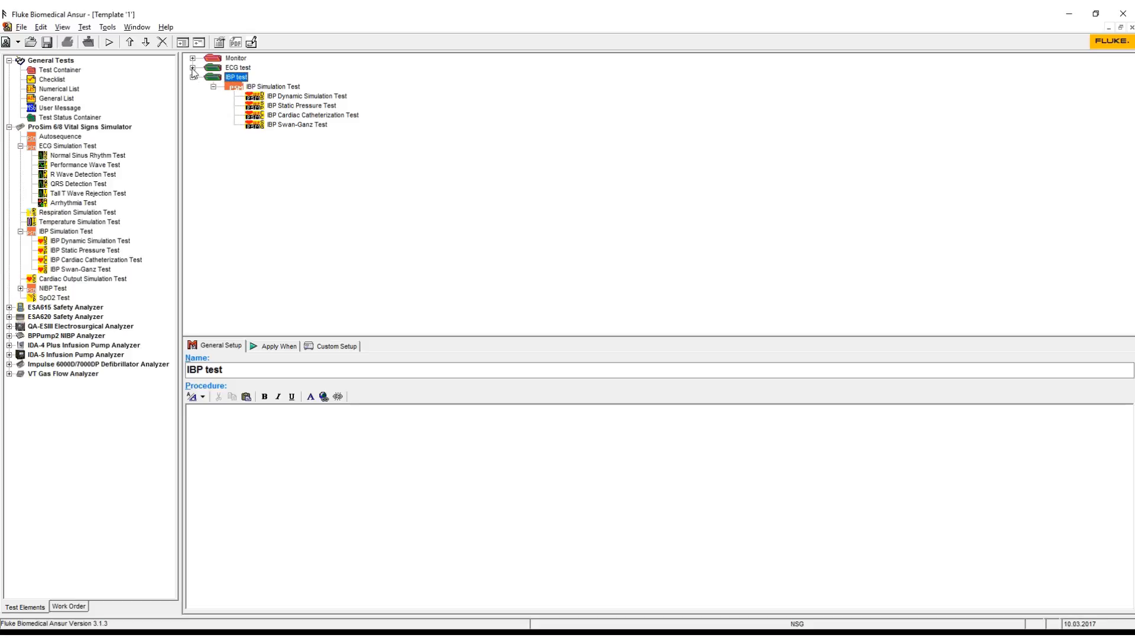
left_click(193, 68)
left_click(193, 58)
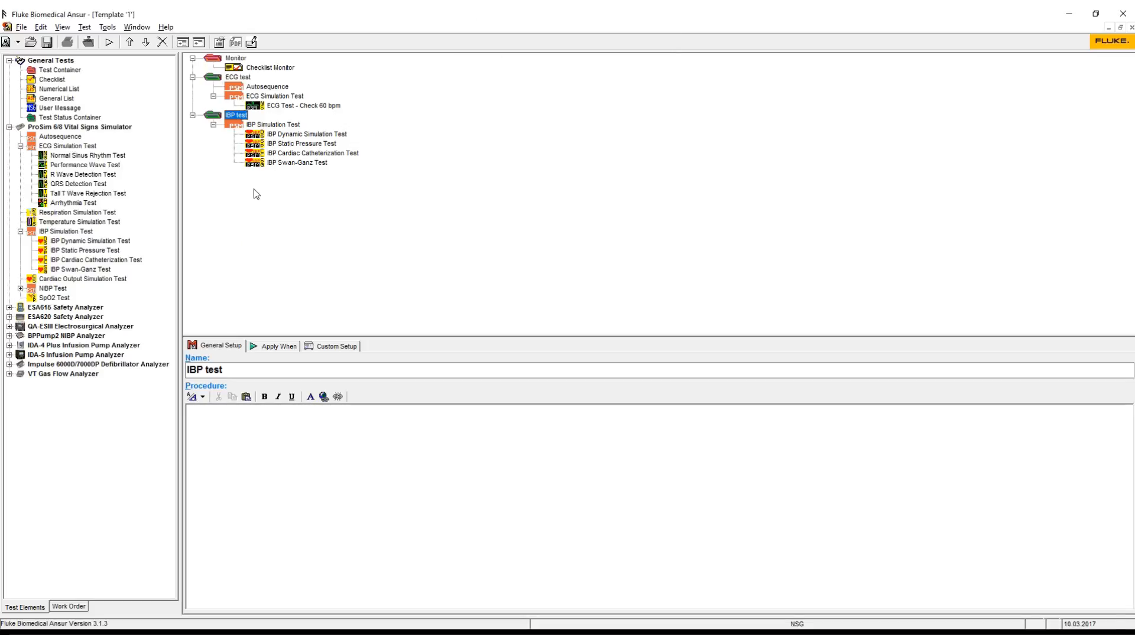
left_click(193, 115)
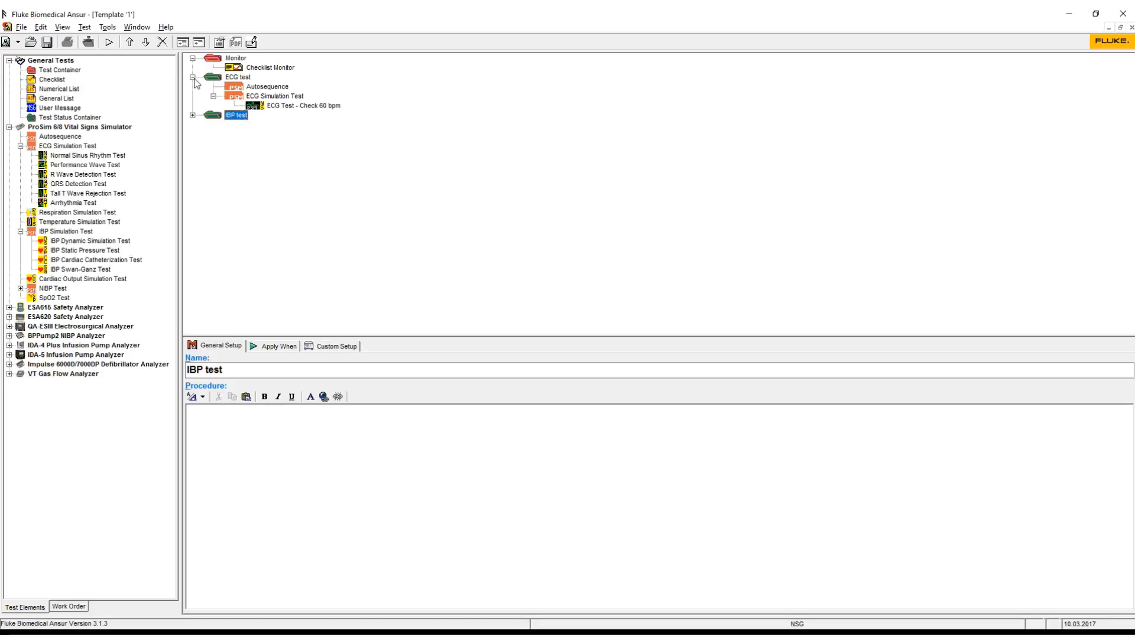
left_click(192, 77)
left_click(193, 58)
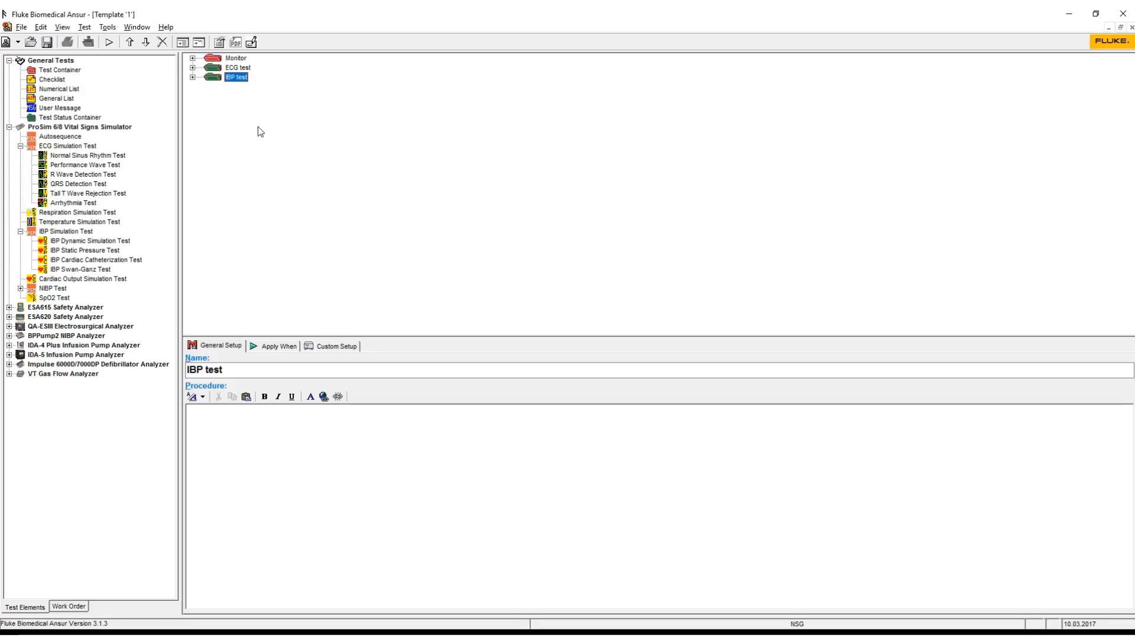
- Save the template as "Test Monitor" in the Ansur templates folder on Local Disk (C:), keeping the default document properties
left_click(23, 28)
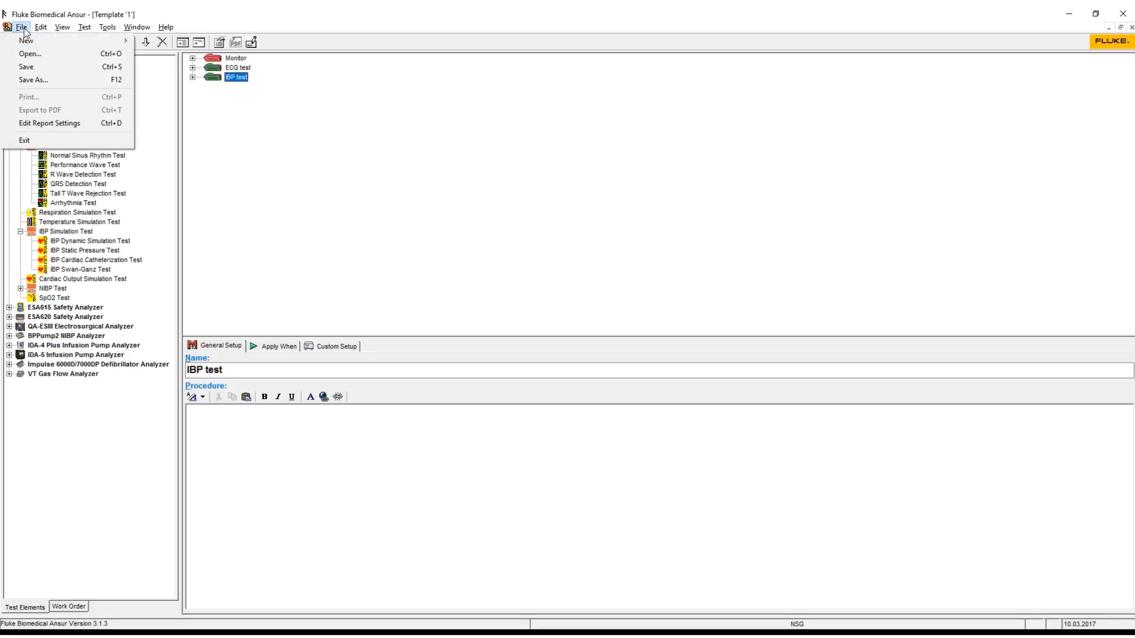
left_click(27, 82)
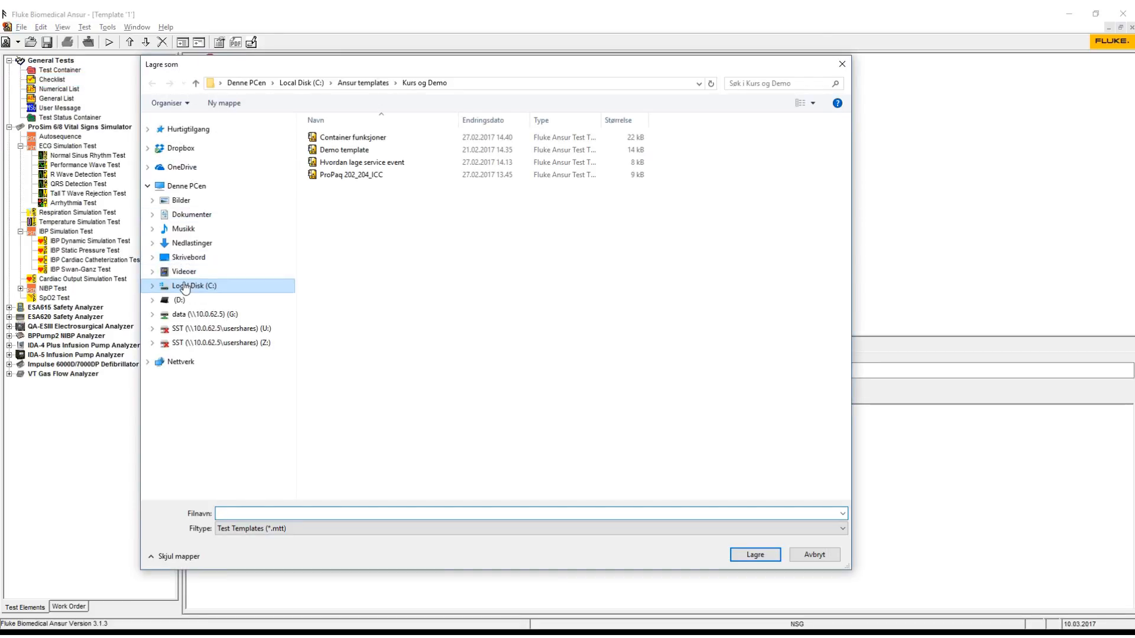
left_click(184, 287)
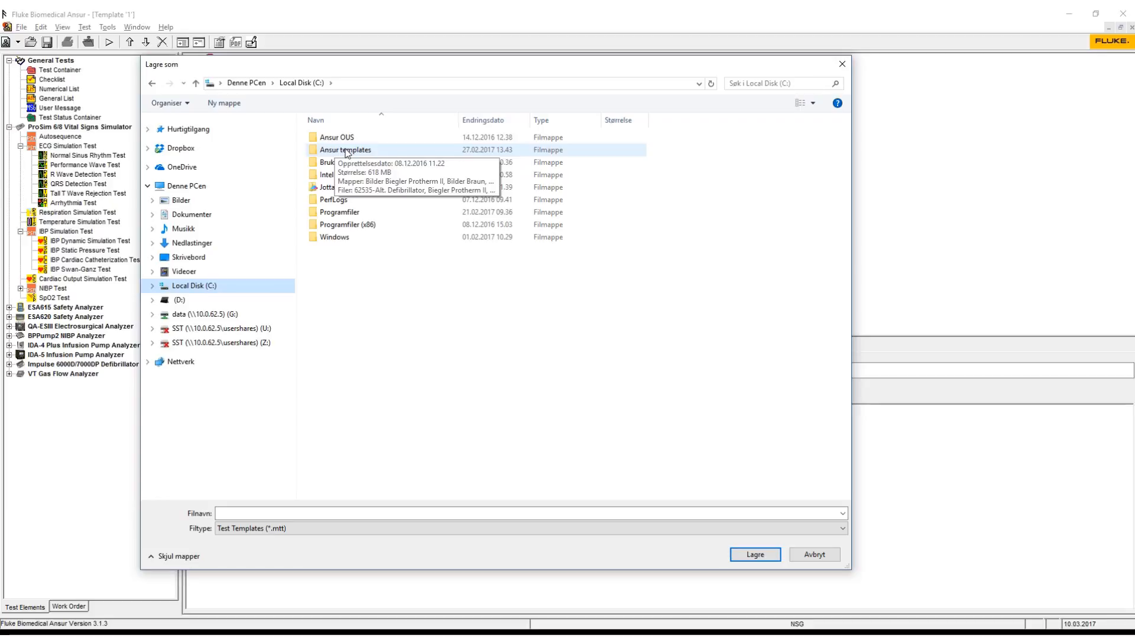
double_click(316, 151)
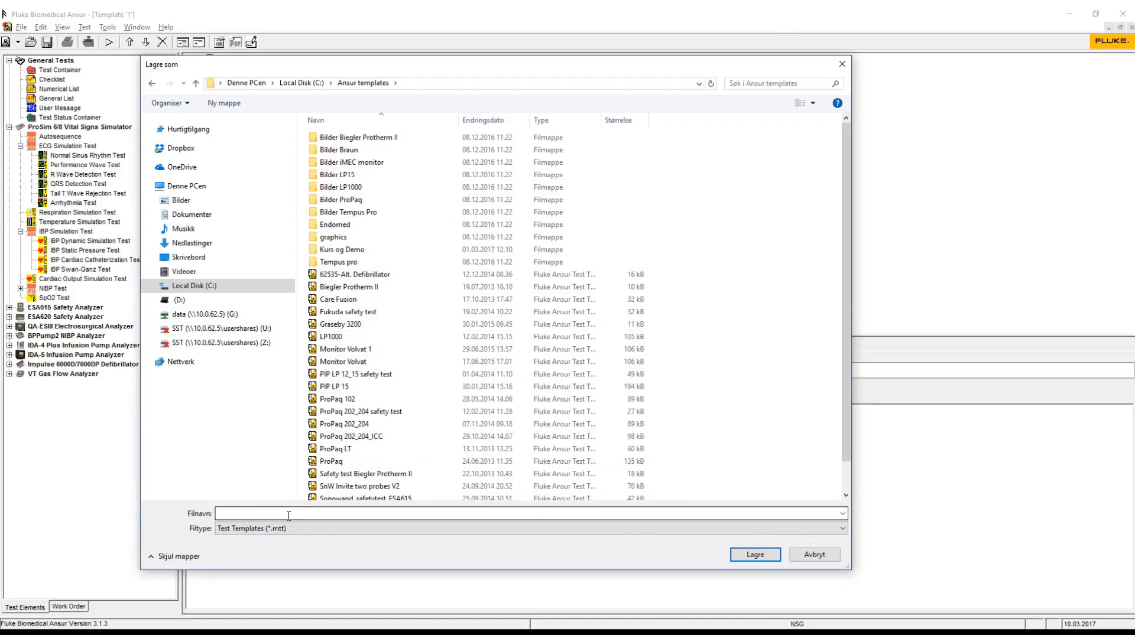
type("Test Moni")
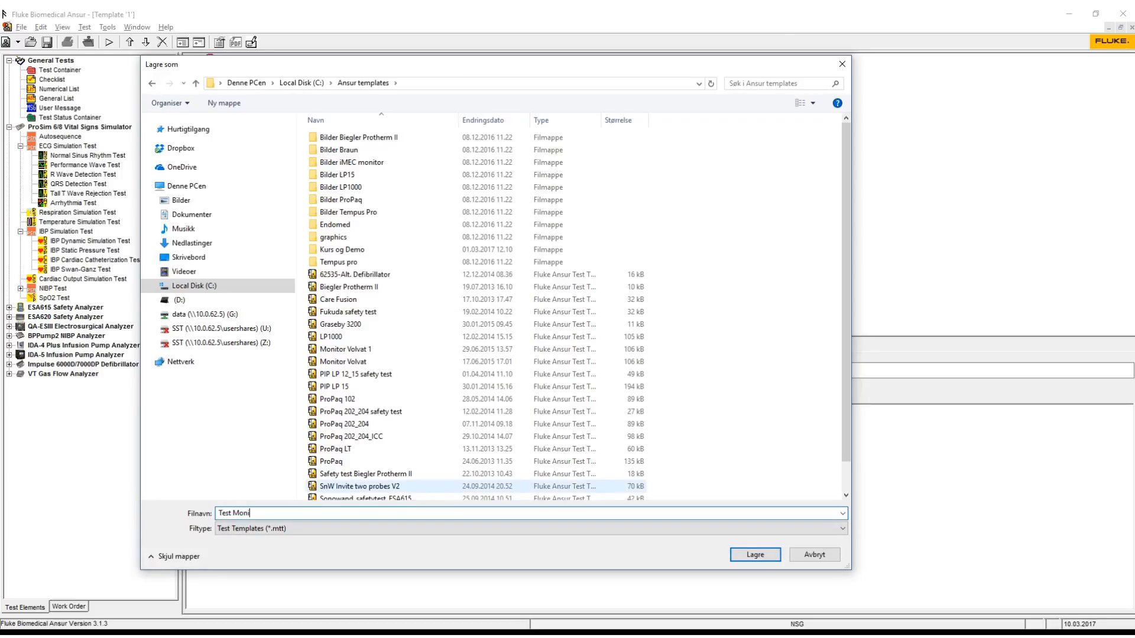
type("tor")
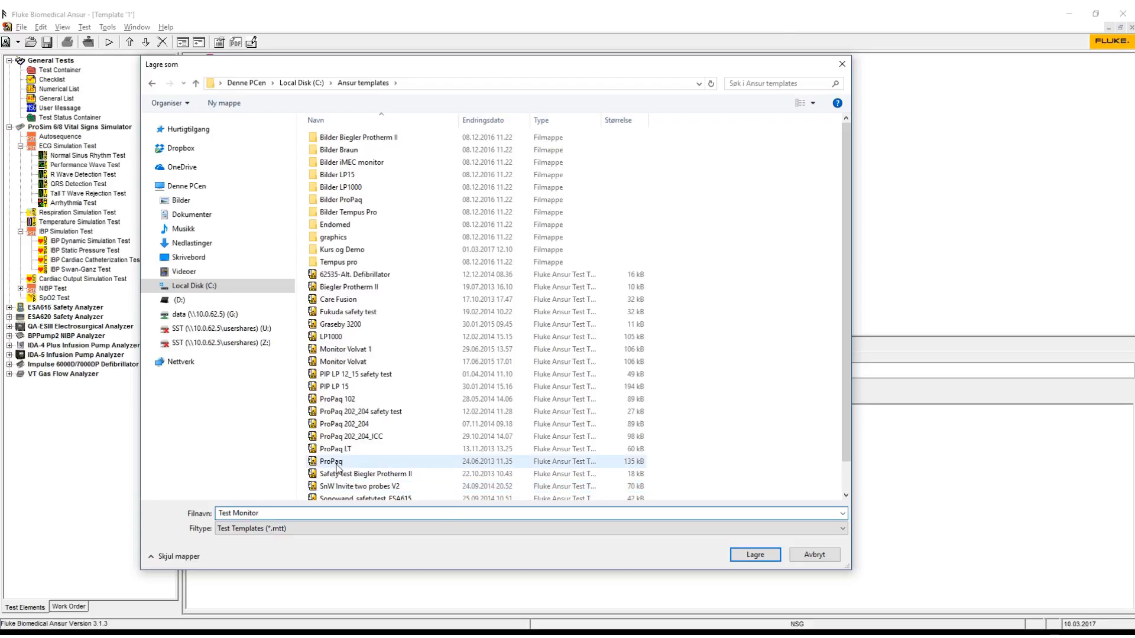
left_click(736, 559)
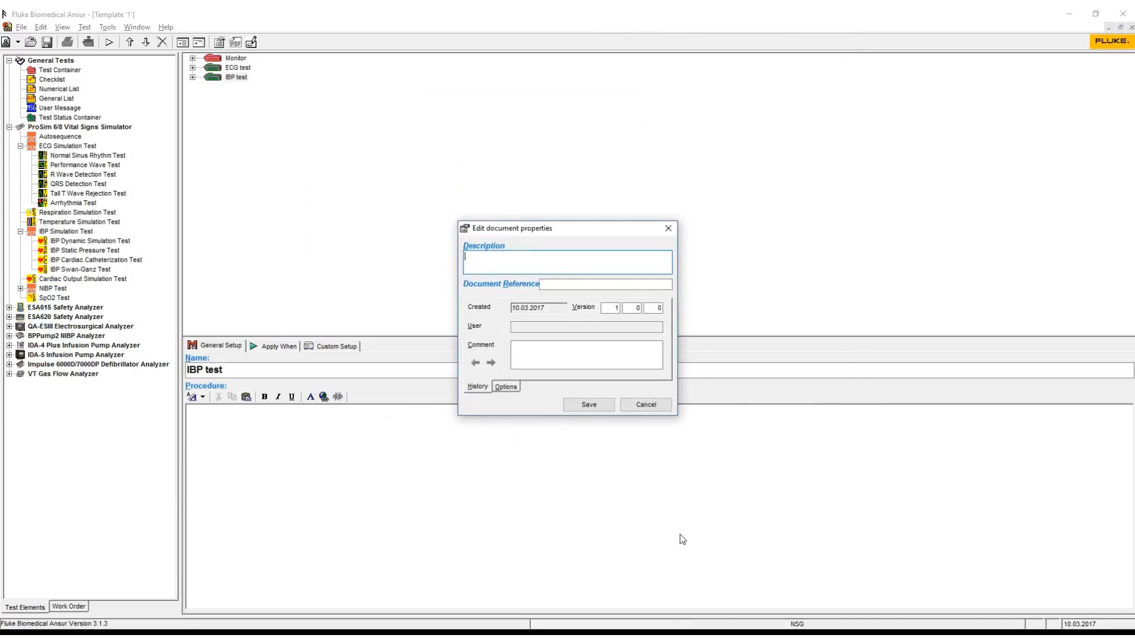
left_click(596, 407)
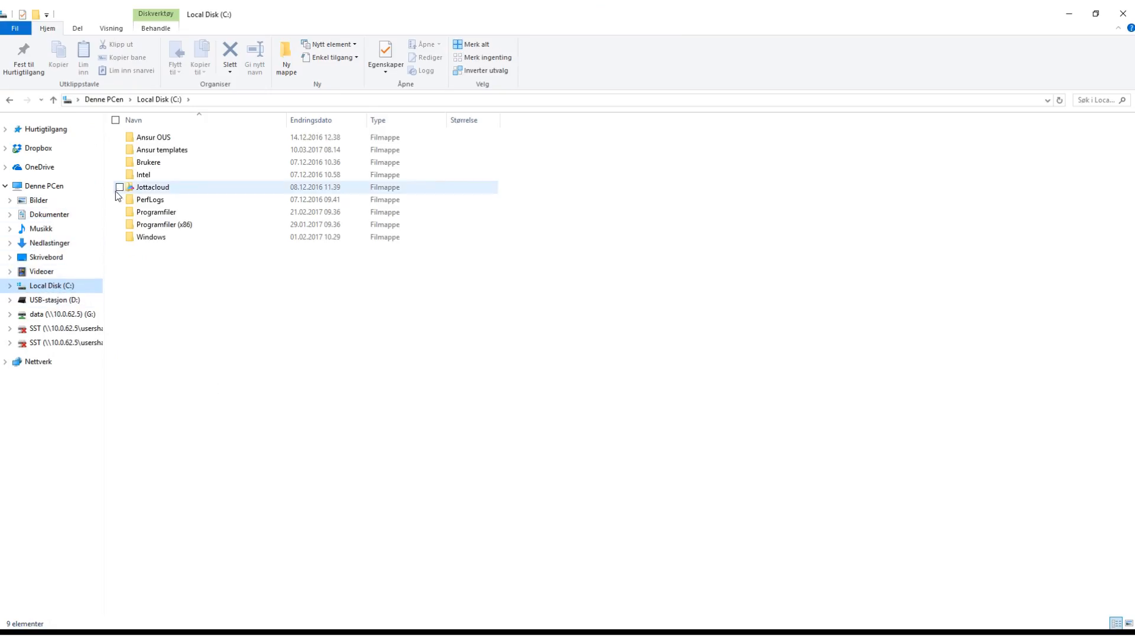
- In File Explorer, open the Ansur templates folder on Local Disk (C:) and locate the Test Monitor template file
double_click(152, 150)
scroll(184, 256, "down", 1)
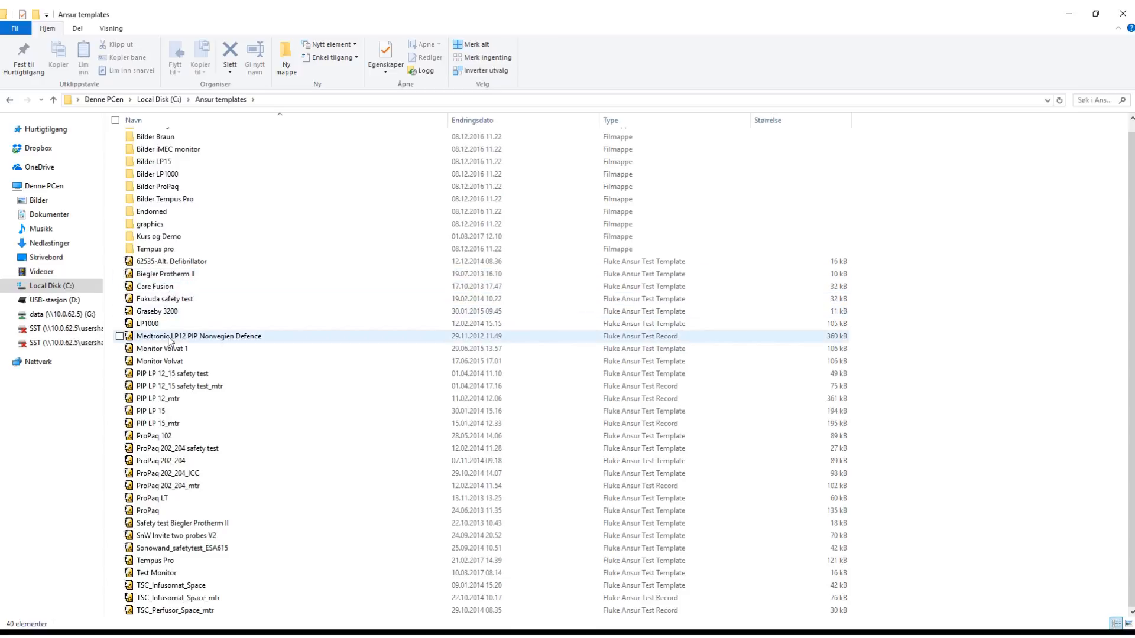
left_click(169, 577)
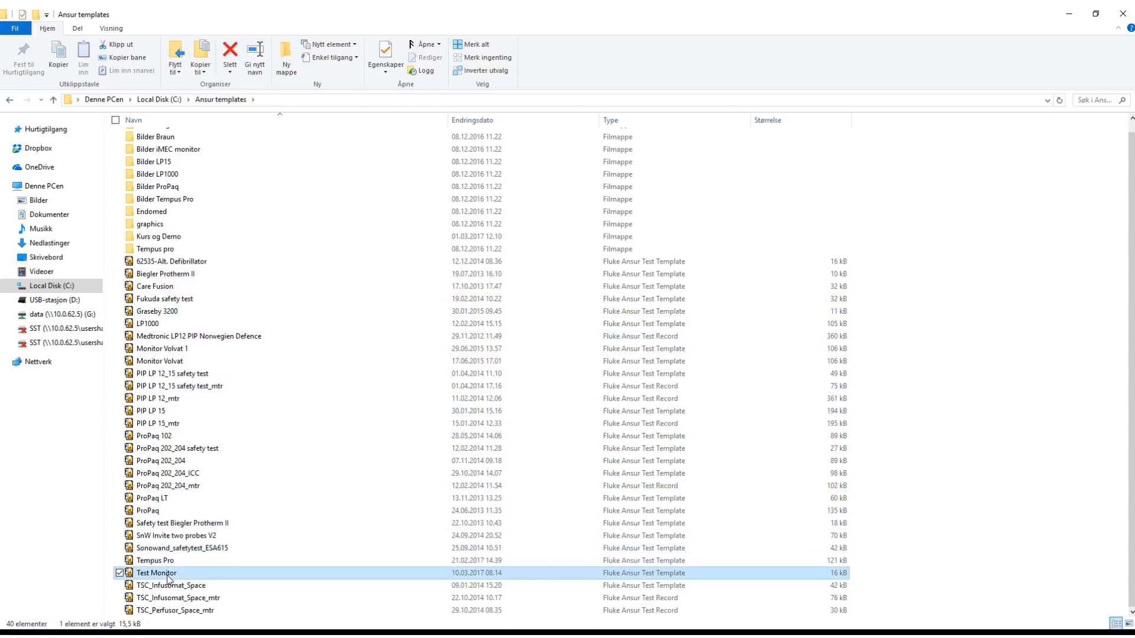
key("super")
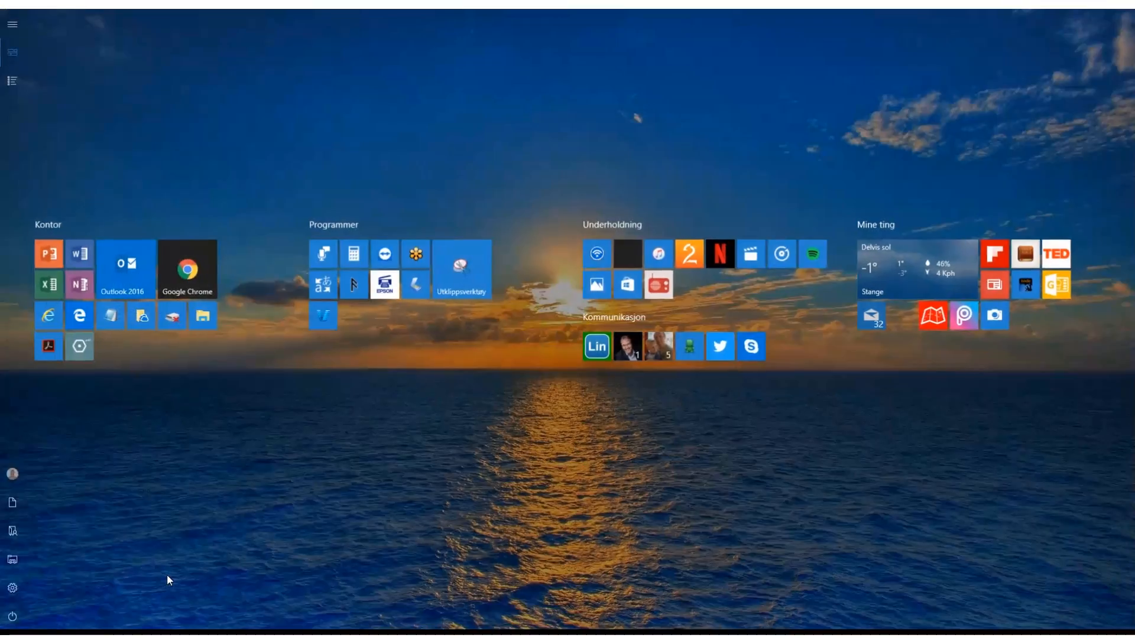
key("super")
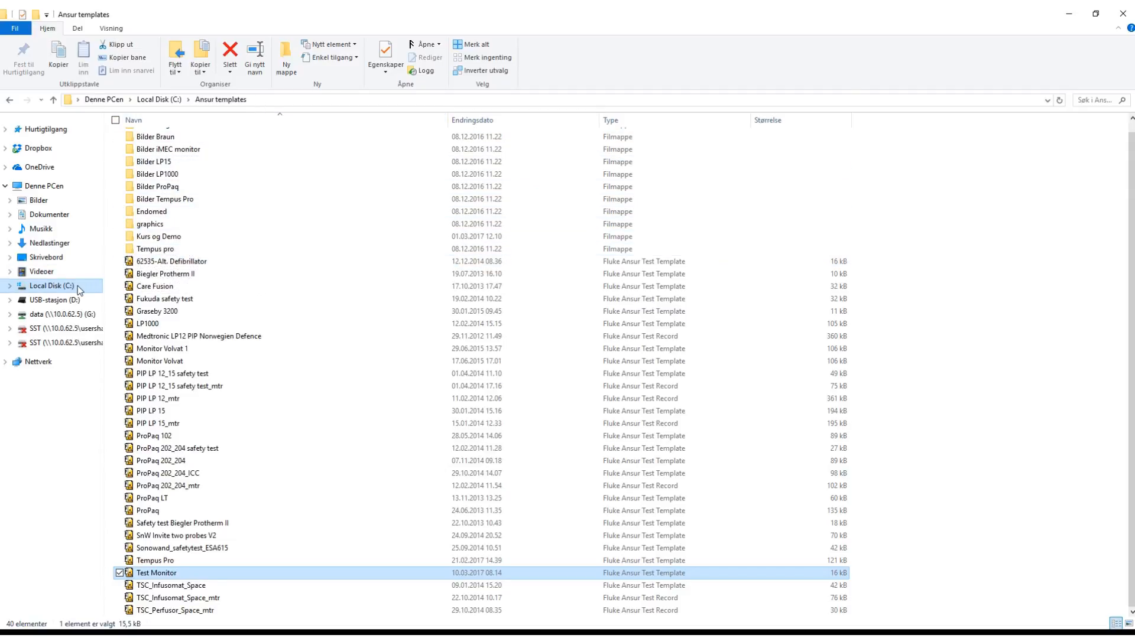
- Open the graphics subfolder of Ansur templates and show its full folder path
double_click(149, 224)
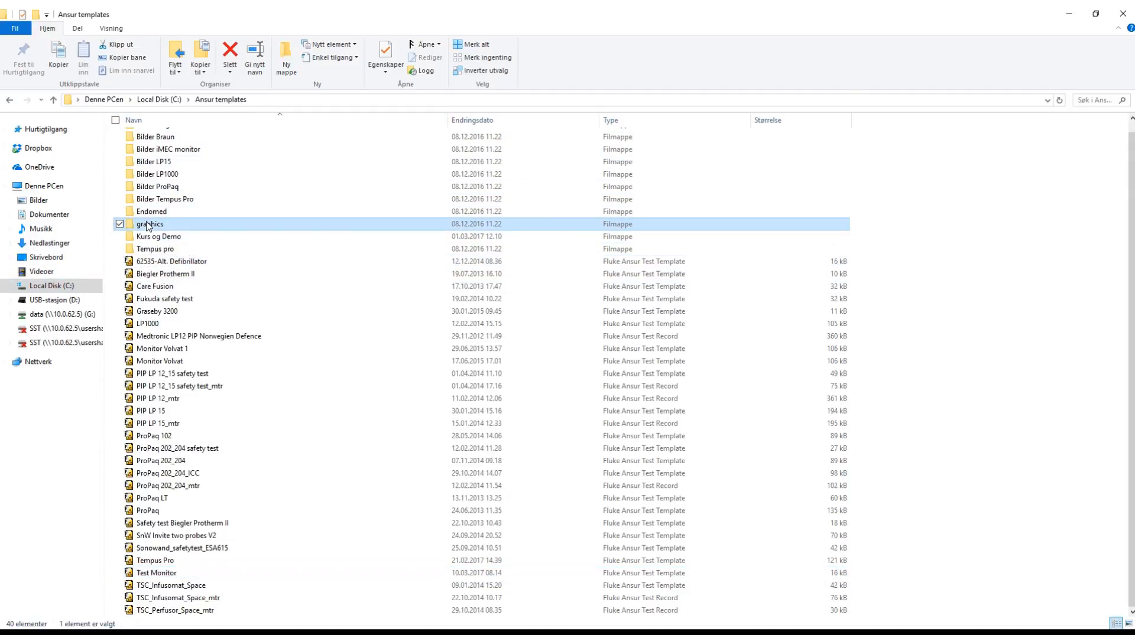
left_click(154, 153)
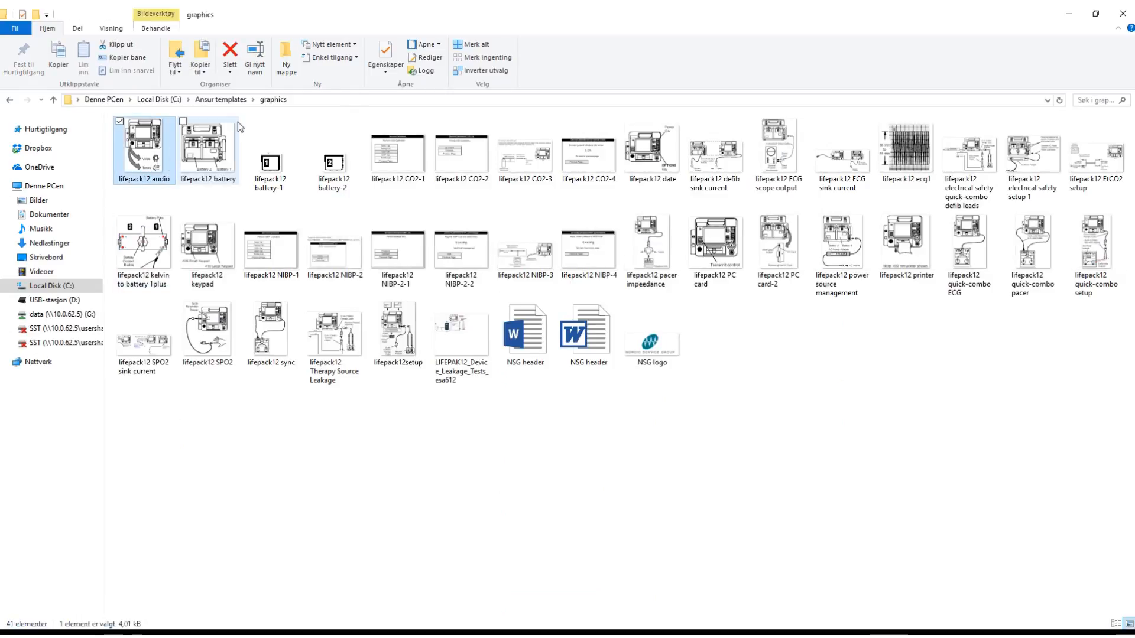
left_click(299, 102)
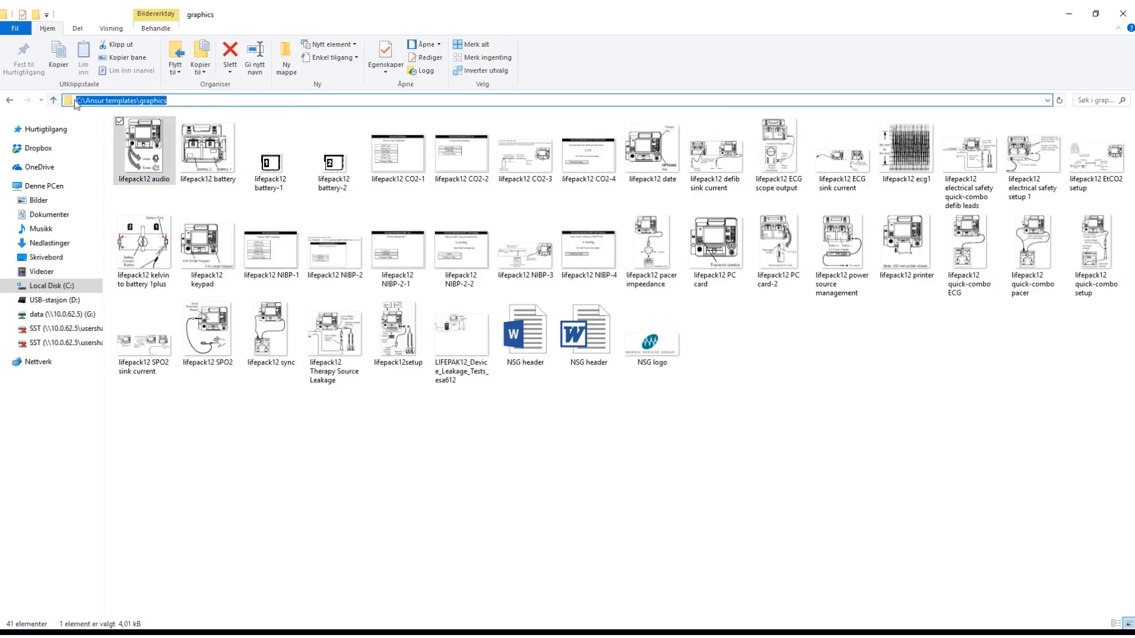